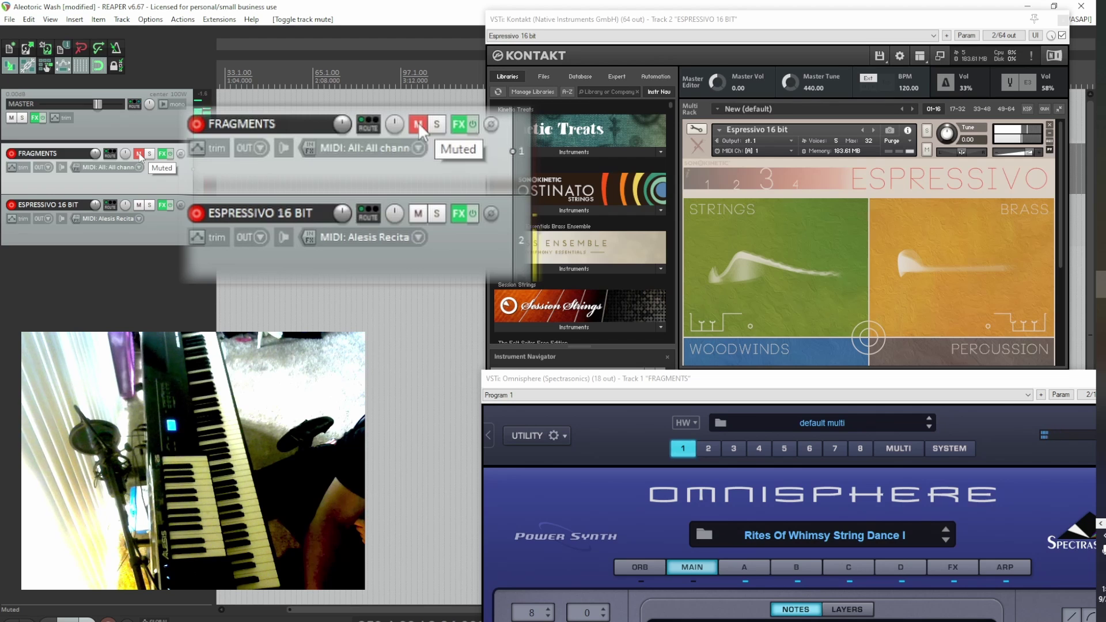
Unmute the FRAGMENTS track and briefly mute ESPRESSIVO 16 BIT to hear FRAGMENTS alone before restoring both
click(418, 123)
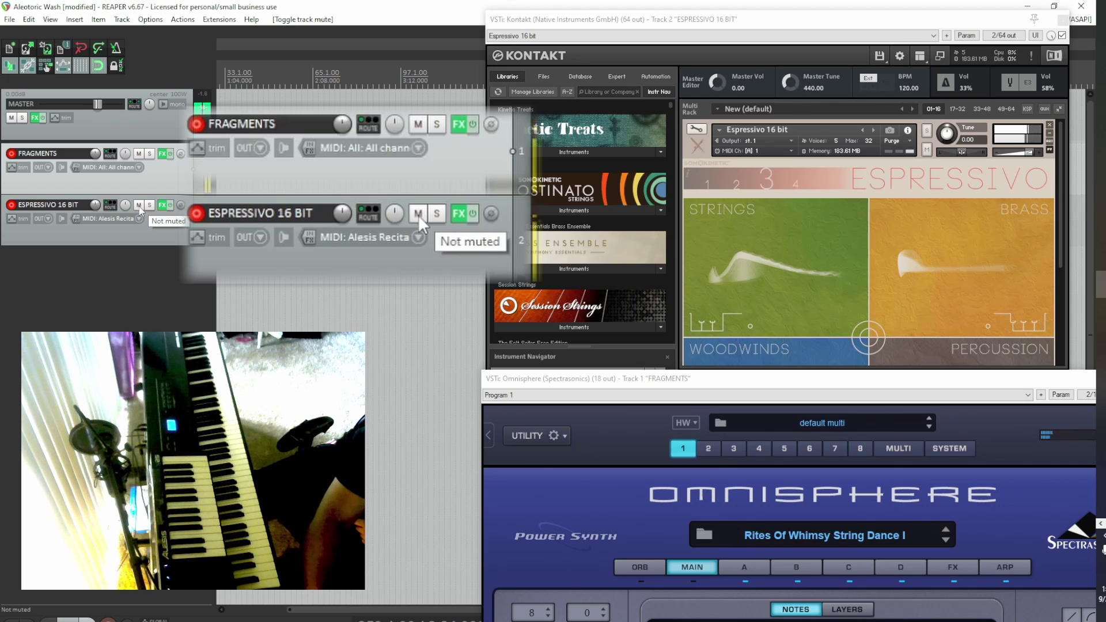
click(139, 205)
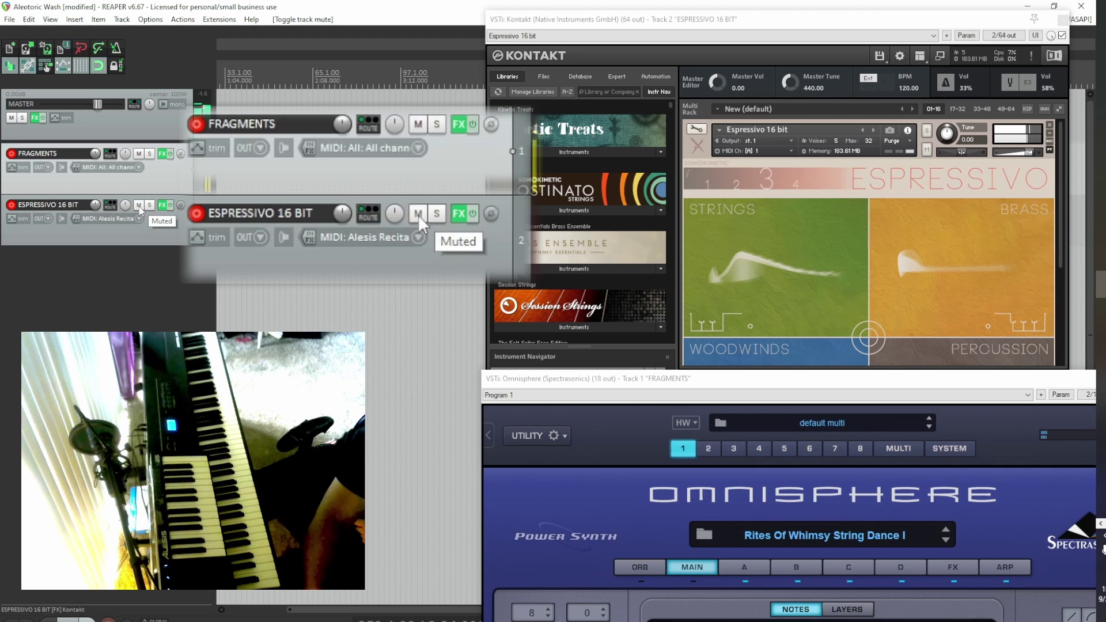
click(140, 208)
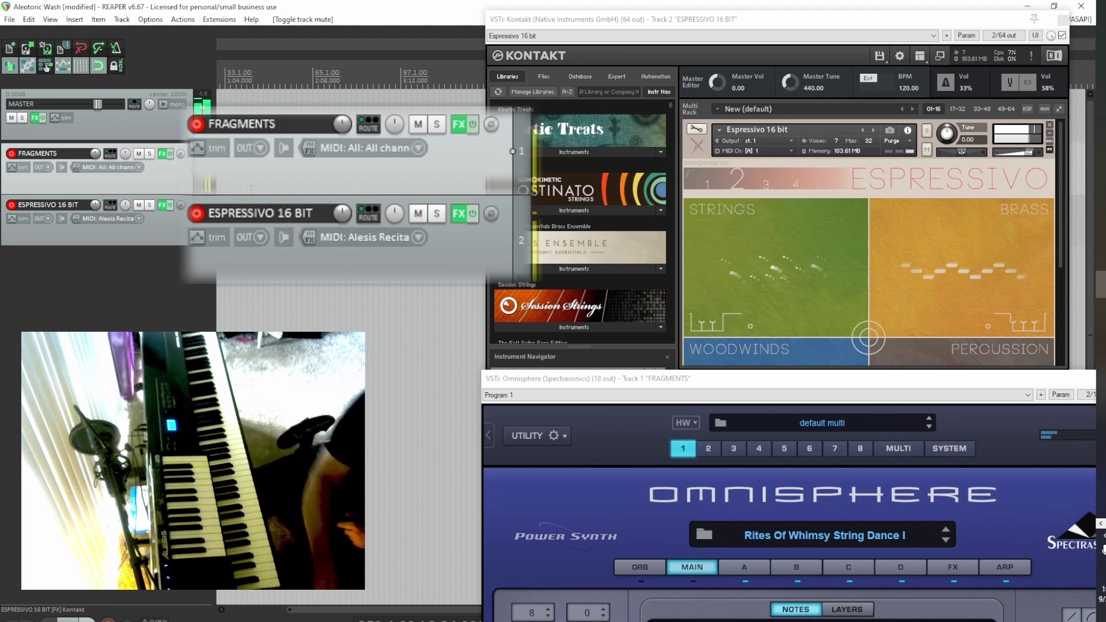
Audition each track in isolation by muting and unmuting FRAGMENTS, followed by ESPRESSIVO 16 BIT
click(140, 154)
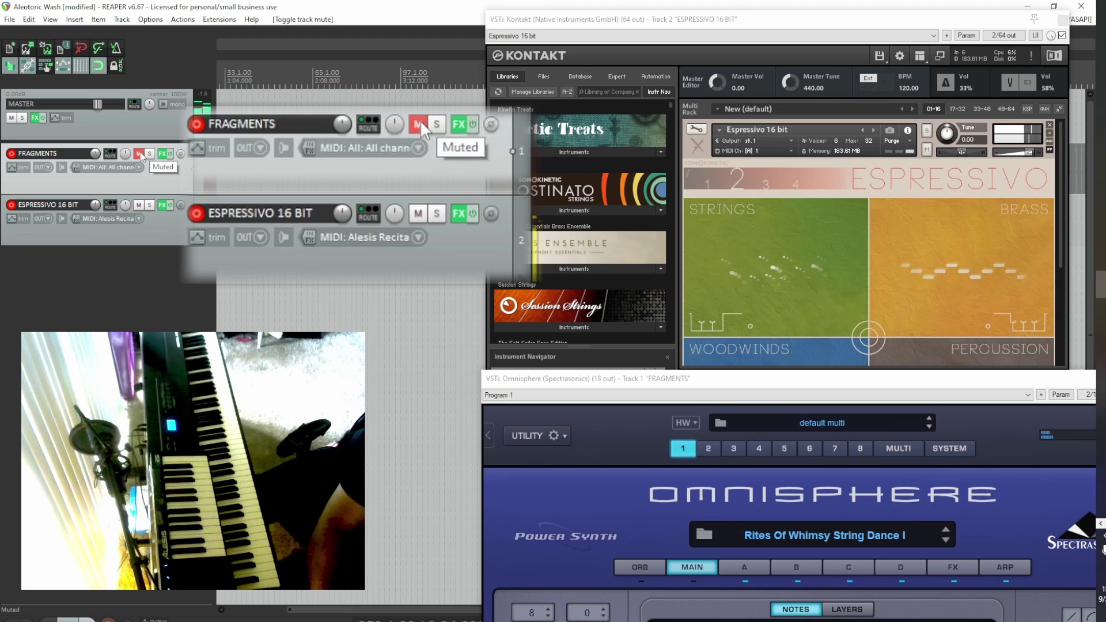
click(141, 154)
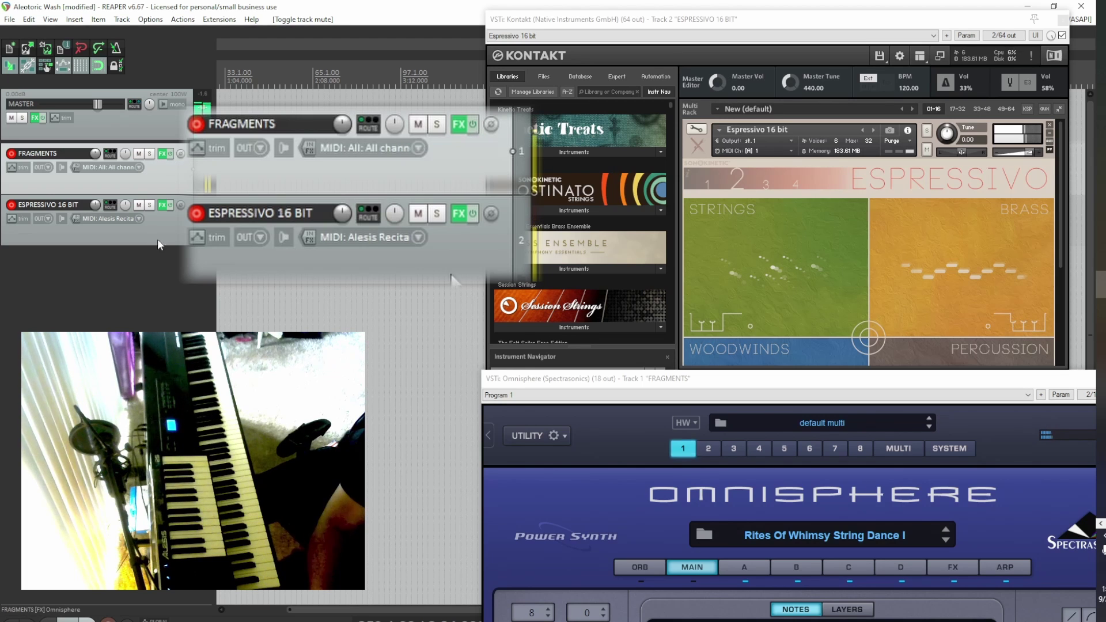
click(139, 207)
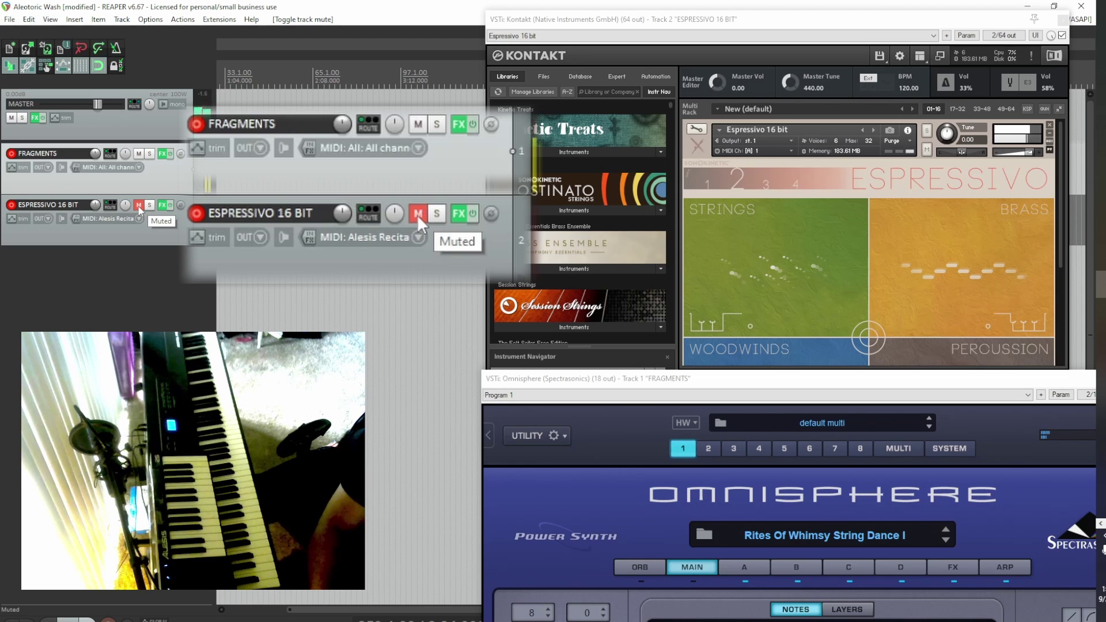
click(417, 214)
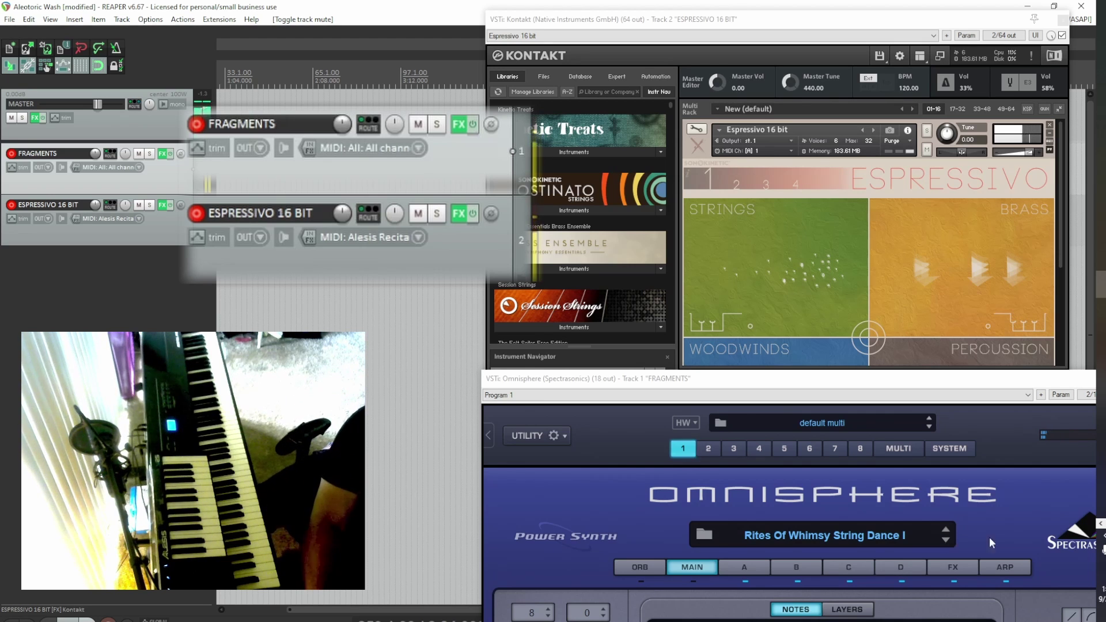
Load the Omnisphere patch Rites Of Whimsy String Dance II and generate new random phrases in the Kontakt Espressivo instrument
click(1040, 182)
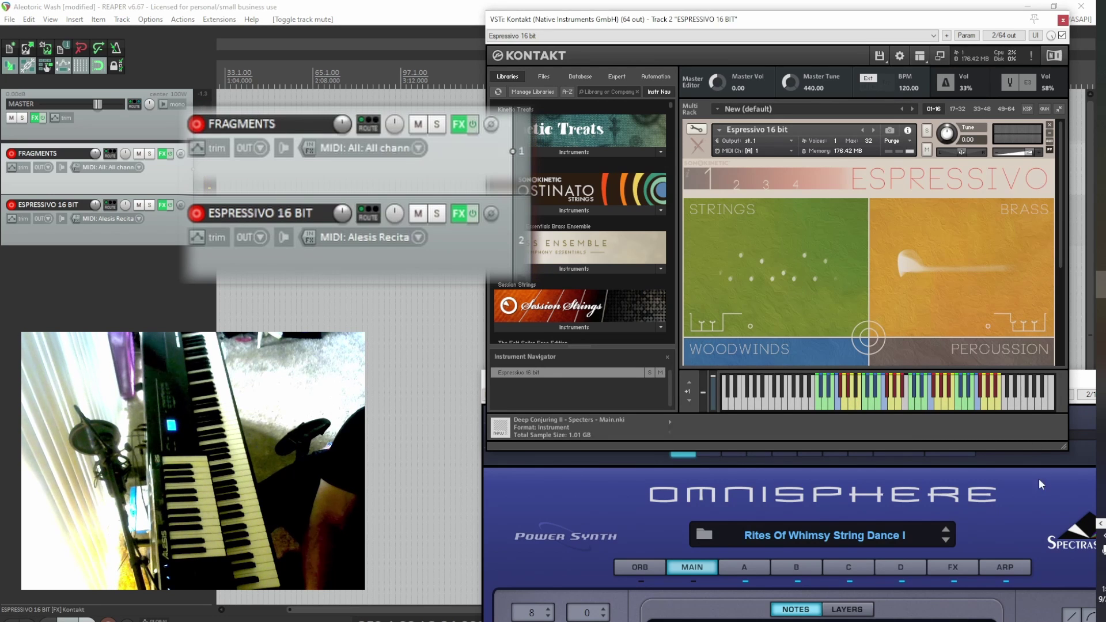
click(976, 513)
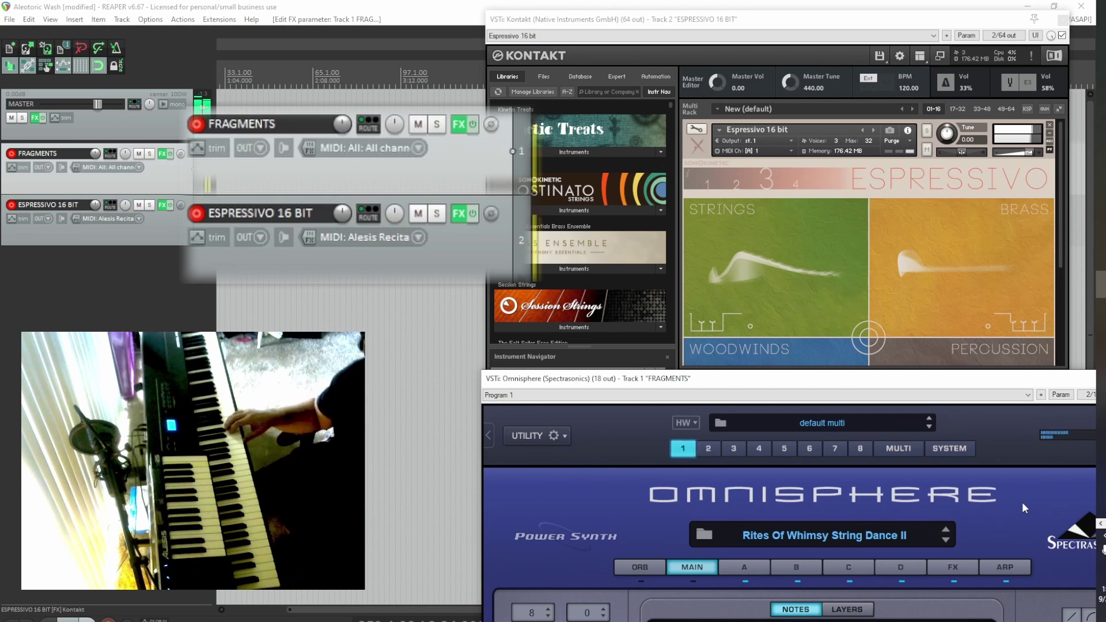
click(1034, 186)
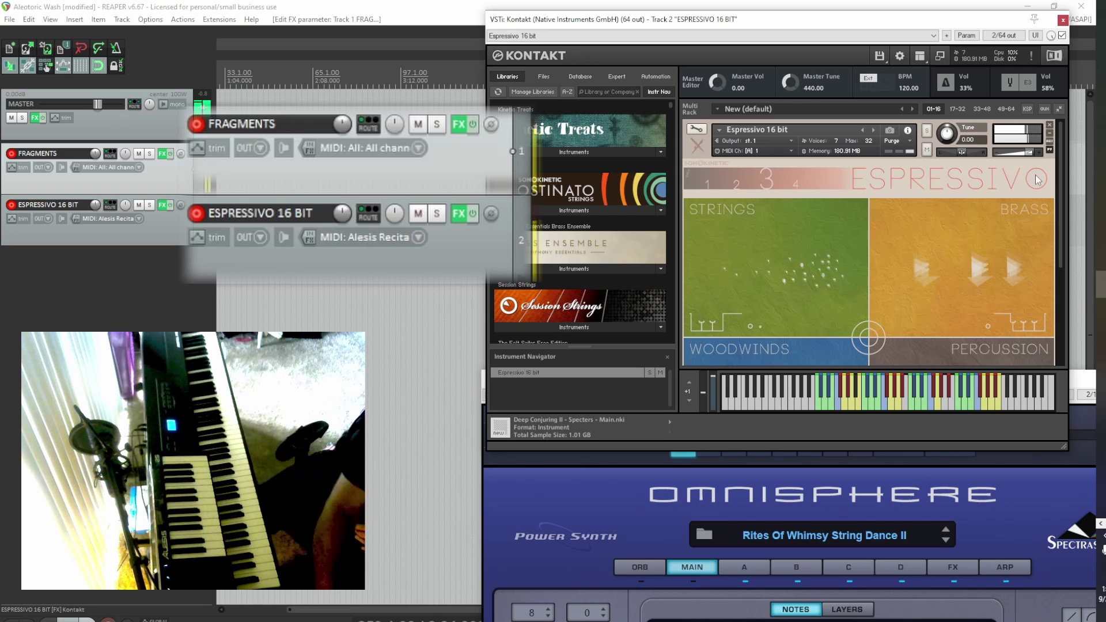
Compare the Espressivo phrases with the String Dance II patch by muting and unmuting each track in turn
click(139, 153)
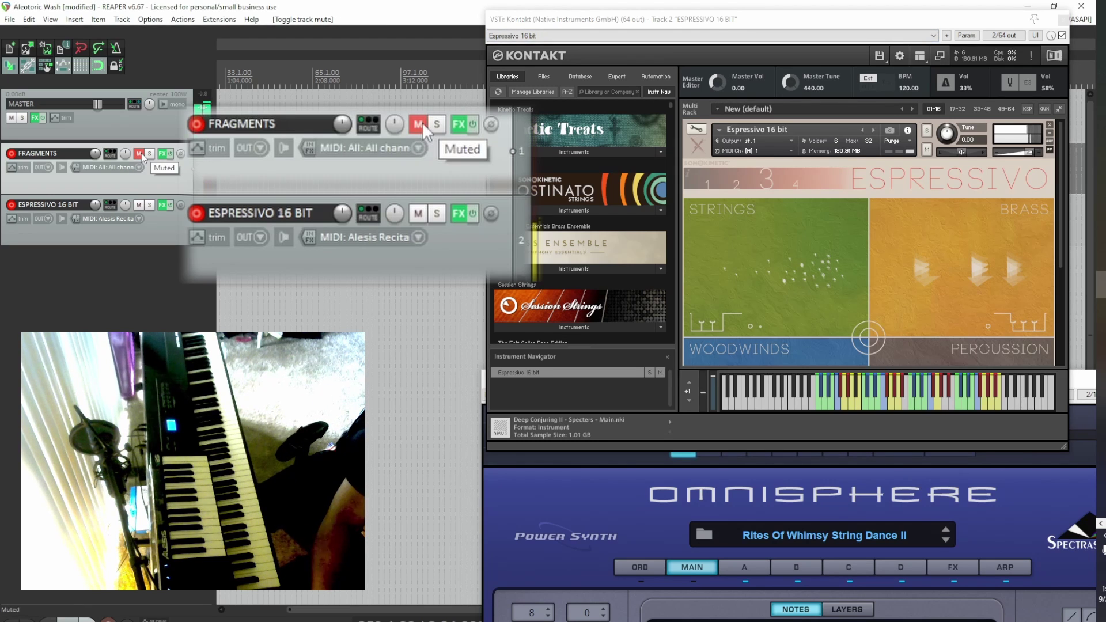
click(139, 154)
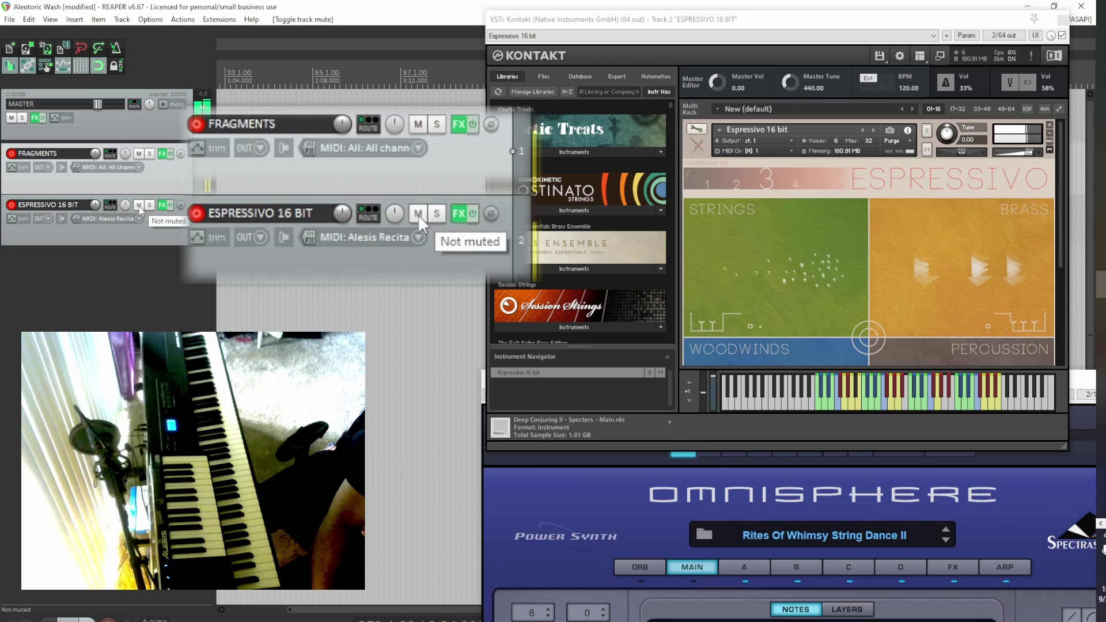
click(138, 206)
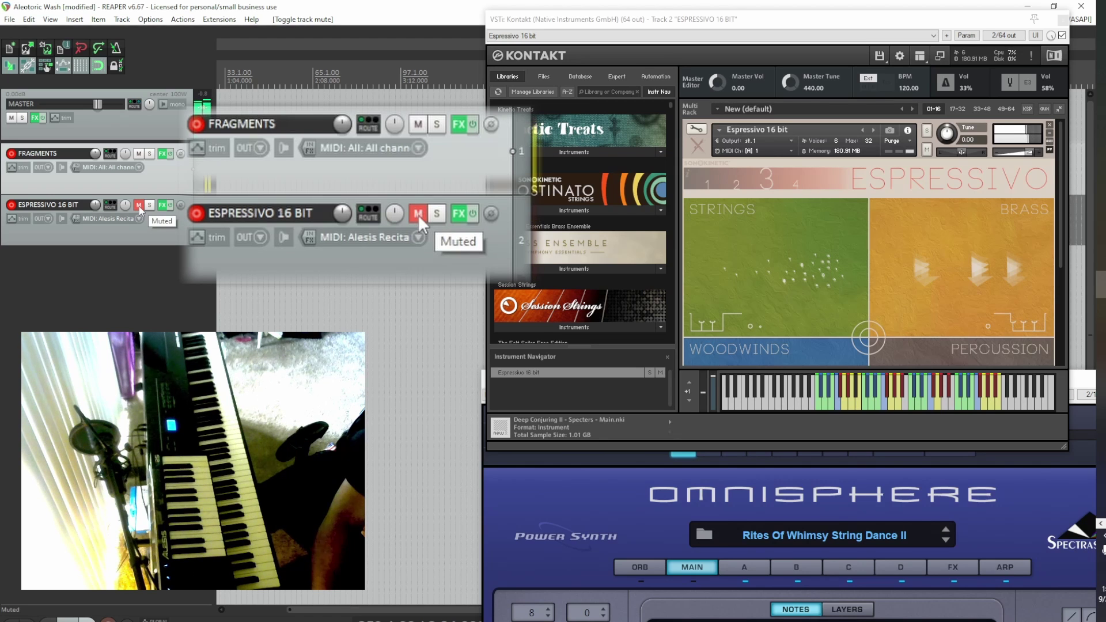
click(139, 205)
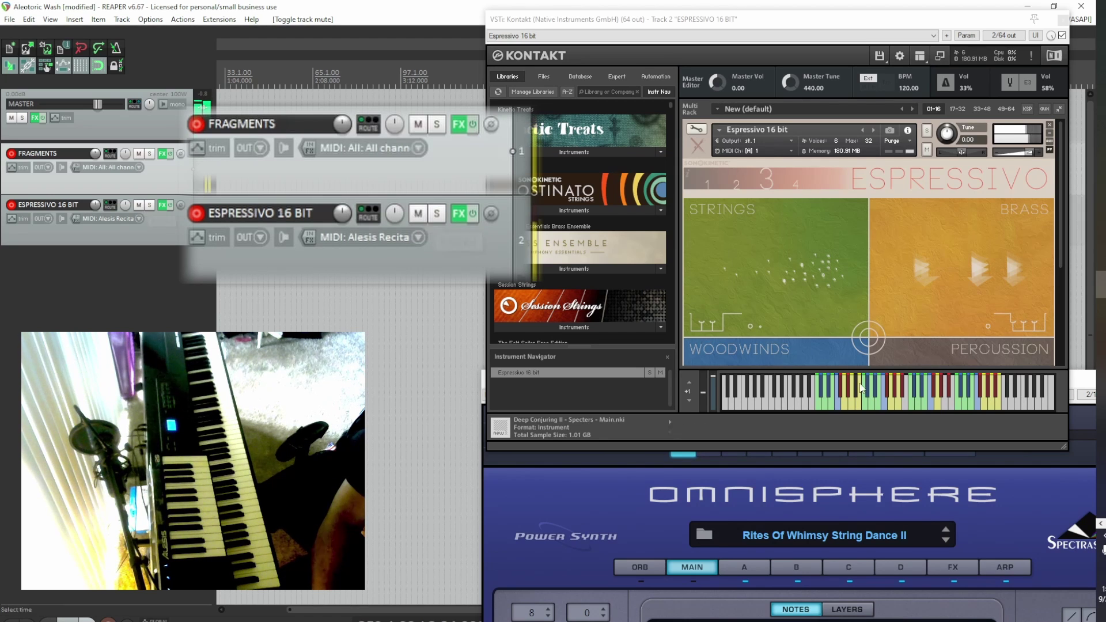
Load the Omnisphere patch Rites Of Whimsy String Dance III and randomize the Espressivo phrases
click(945, 540)
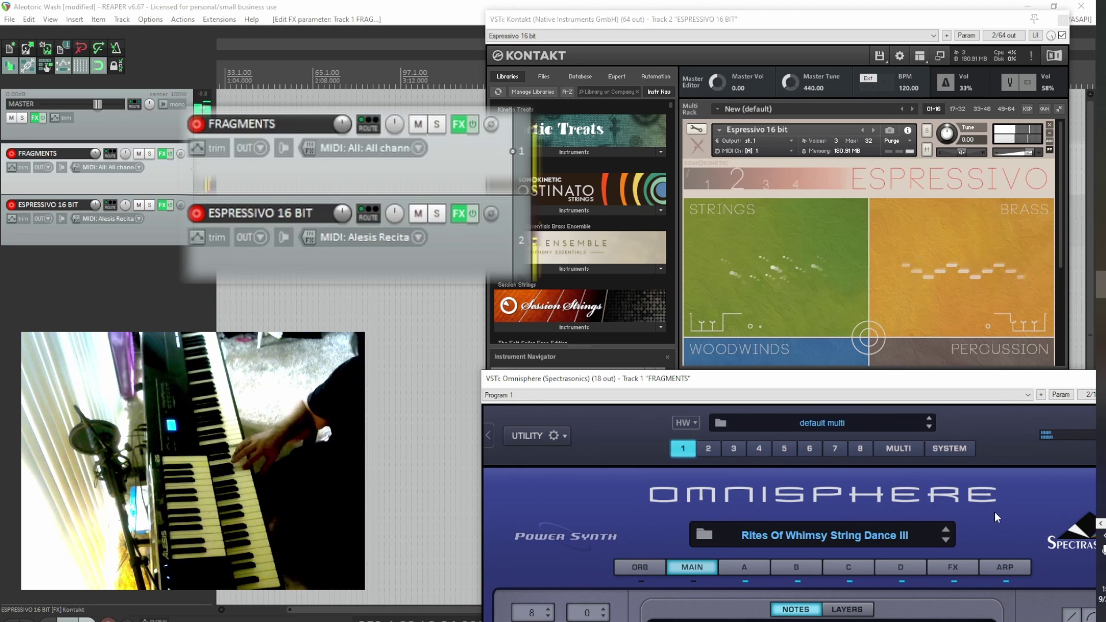
mouse_move(1097, 260)
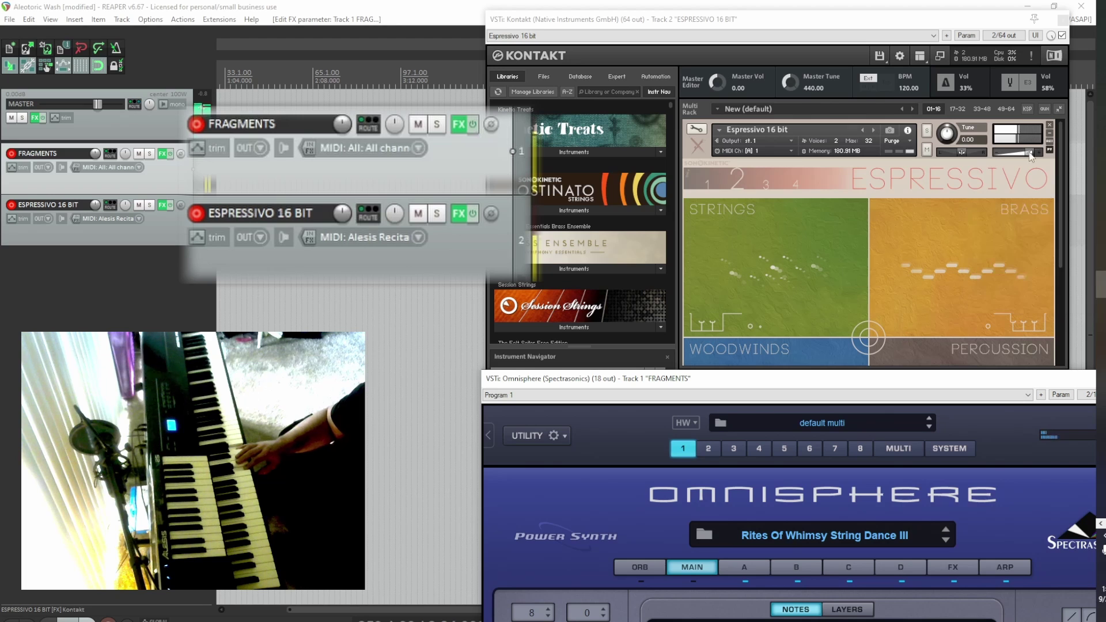
click(1037, 181)
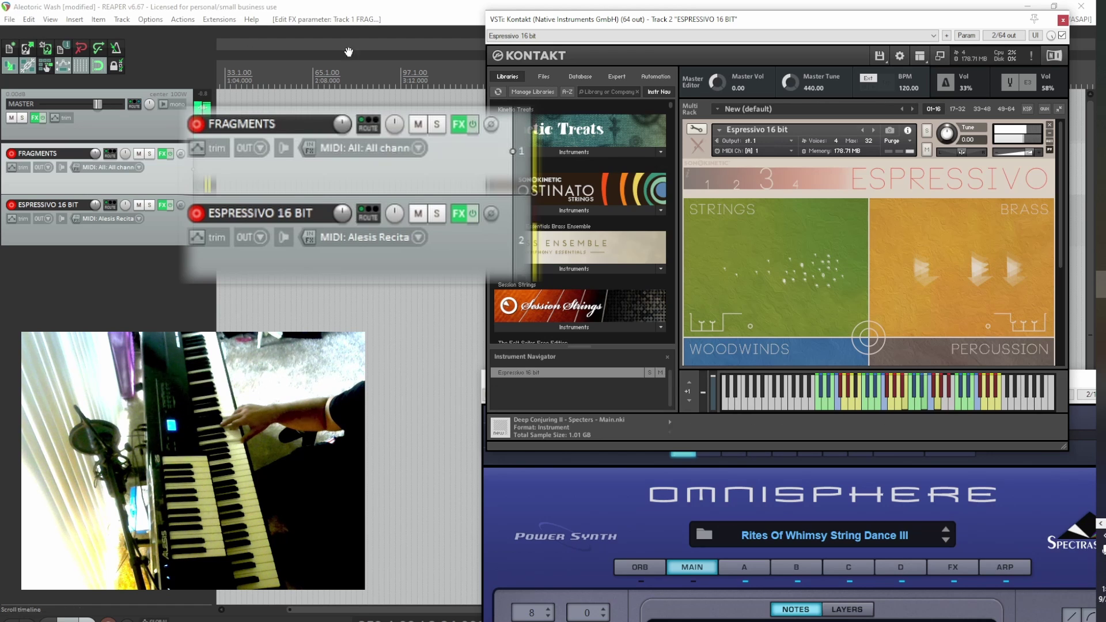
Mute and unmute FRAGMENTS to hear Espressivo alone, and mute ESPRESSIVO 16 BIT to isolate the String Dance III patch
click(139, 154)
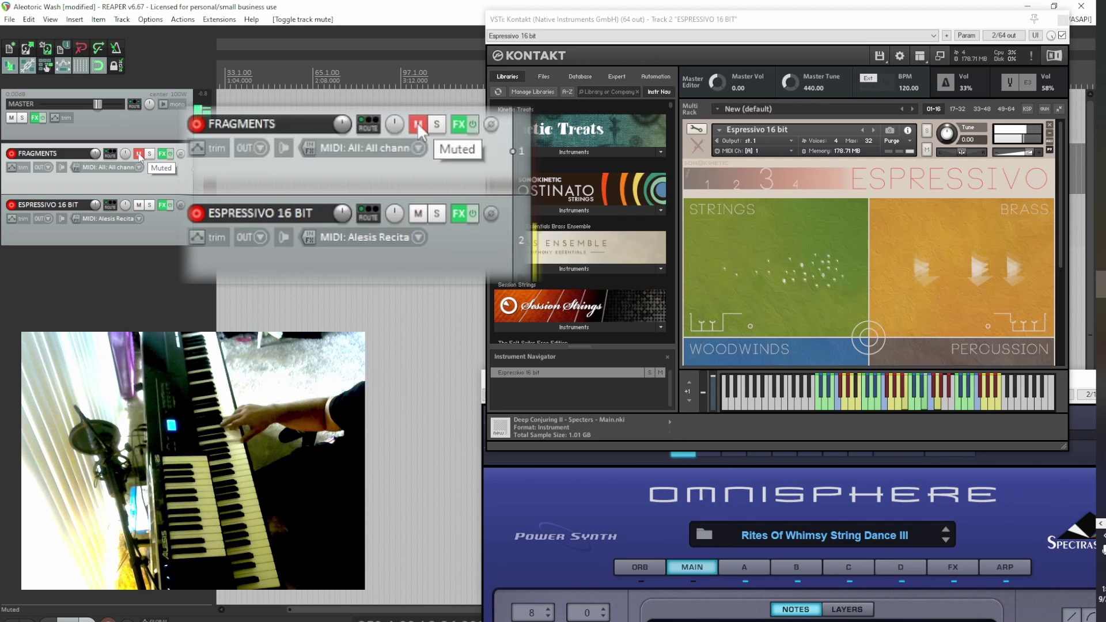
click(139, 154)
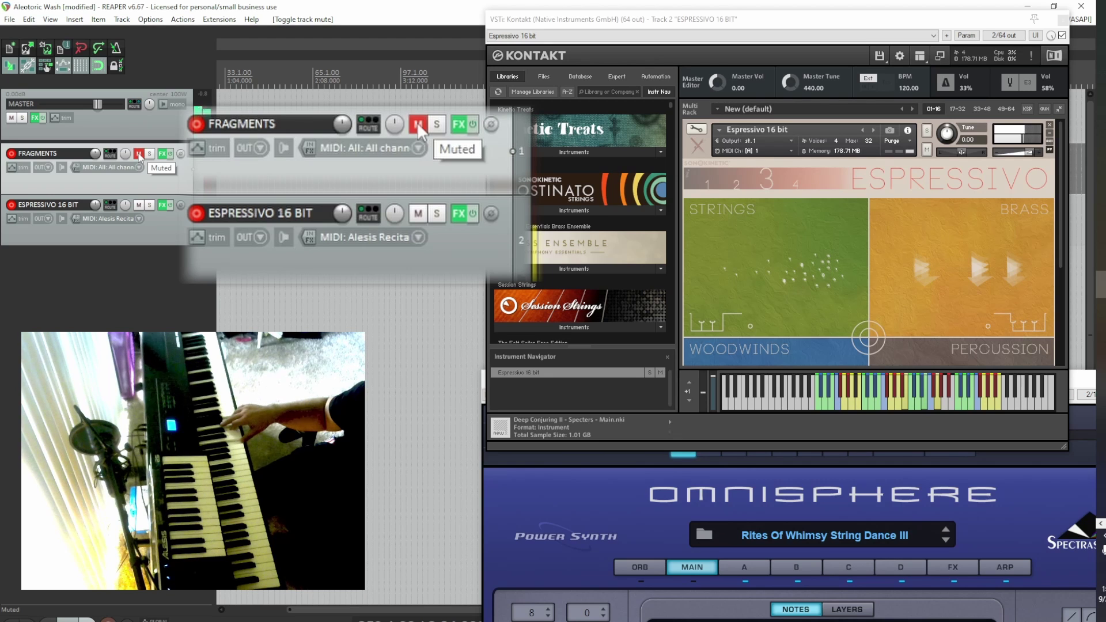
click(139, 205)
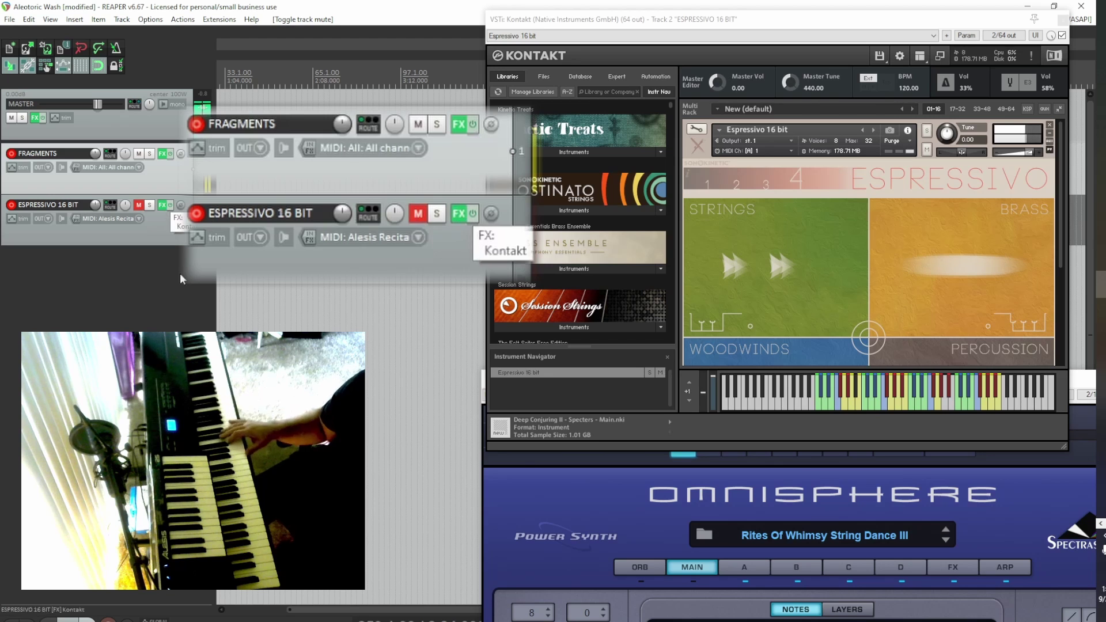
Load the Omnisphere patch Rites Of Whimsy String Dance IV, unmute ESPRESSIVO 16 BIT and randomize its phrases
click(946, 540)
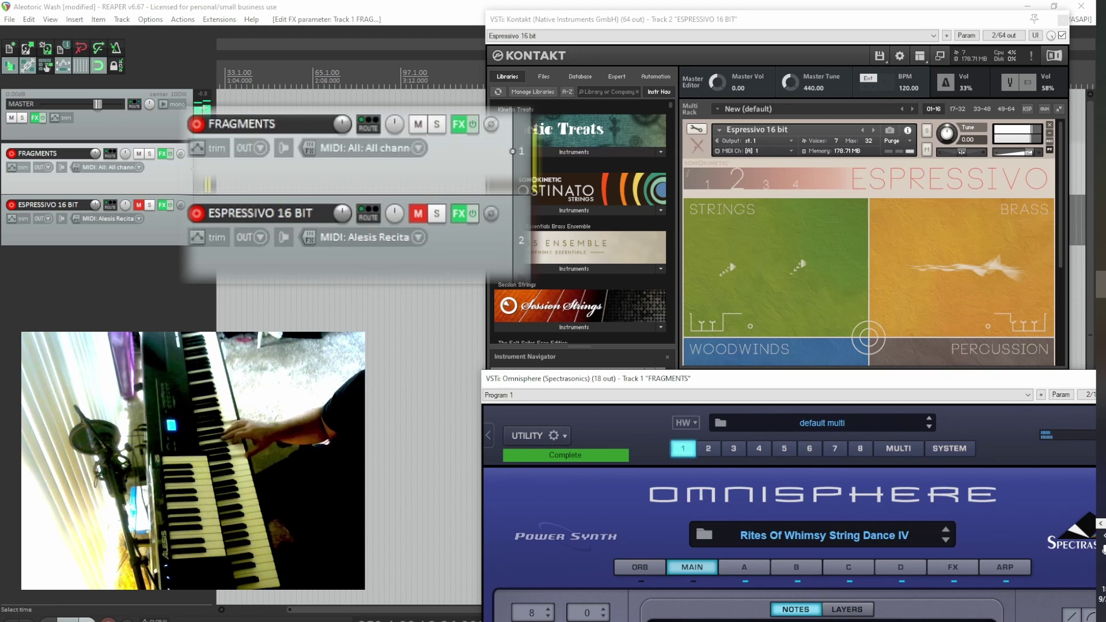
click(140, 206)
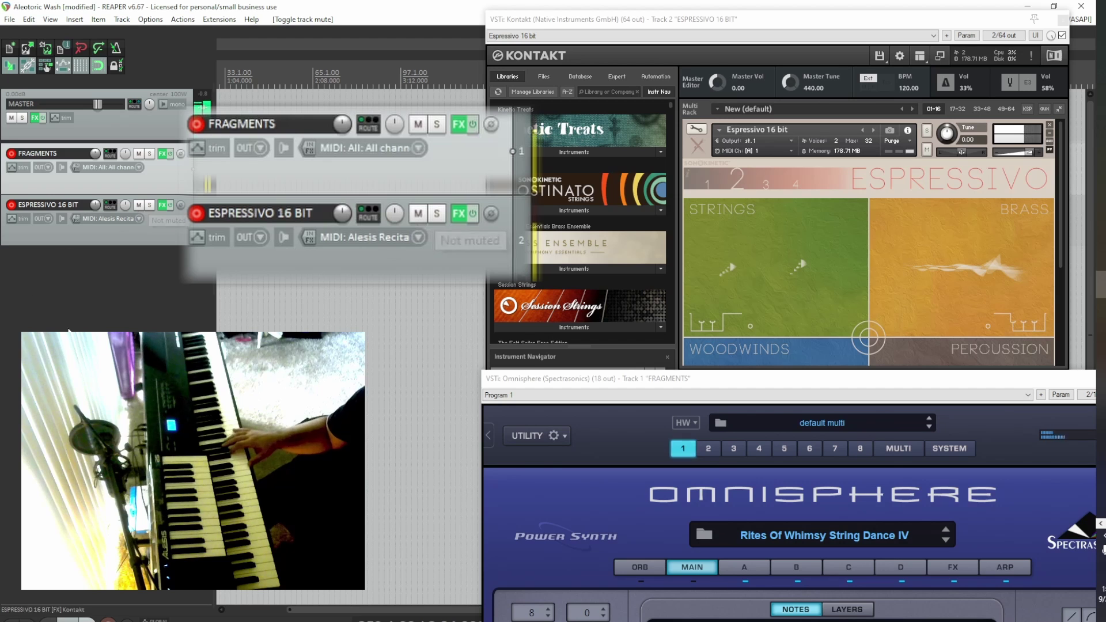
click(1031, 185)
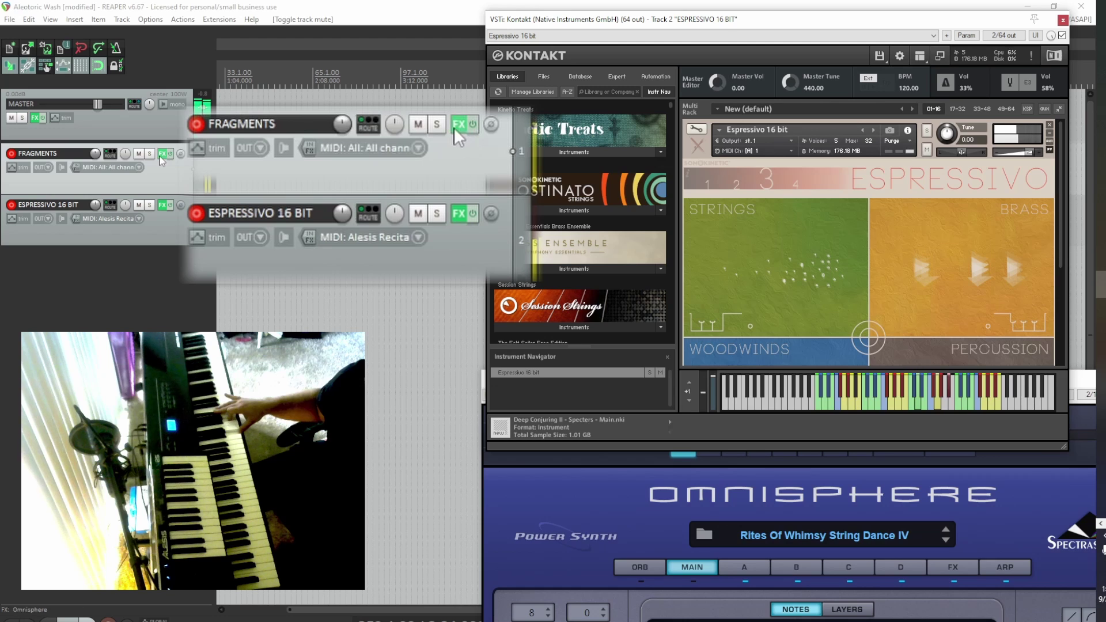
Audition the new phrases and the String Dance IV patch separately by muting and unmuting FRAGMENTS and ESPRESSIVO 16 BIT
click(163, 154)
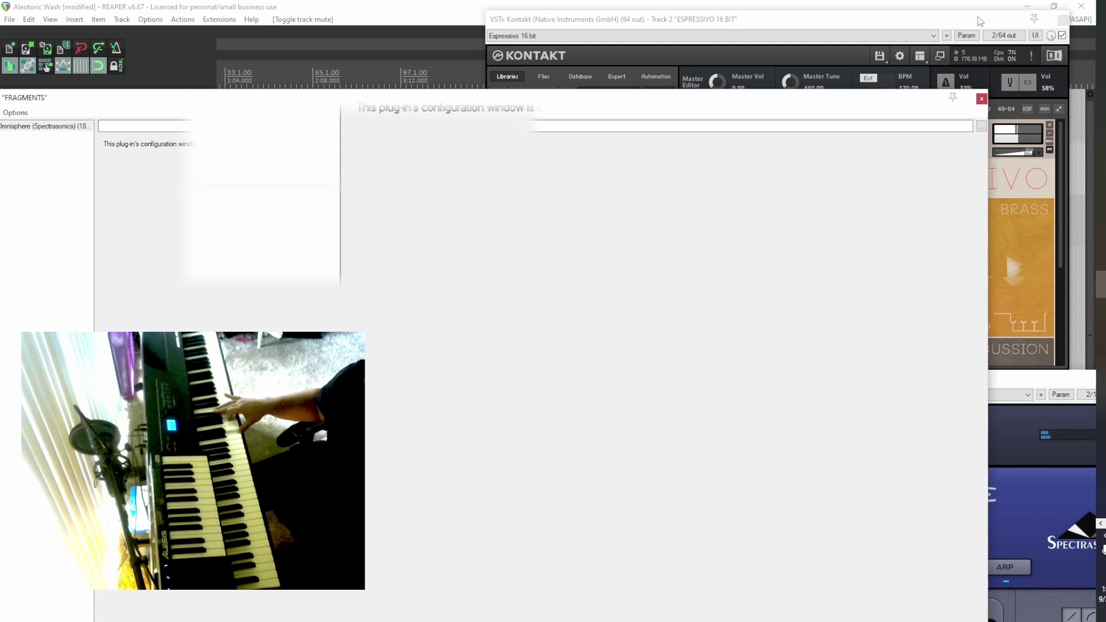
click(982, 98)
click(139, 154)
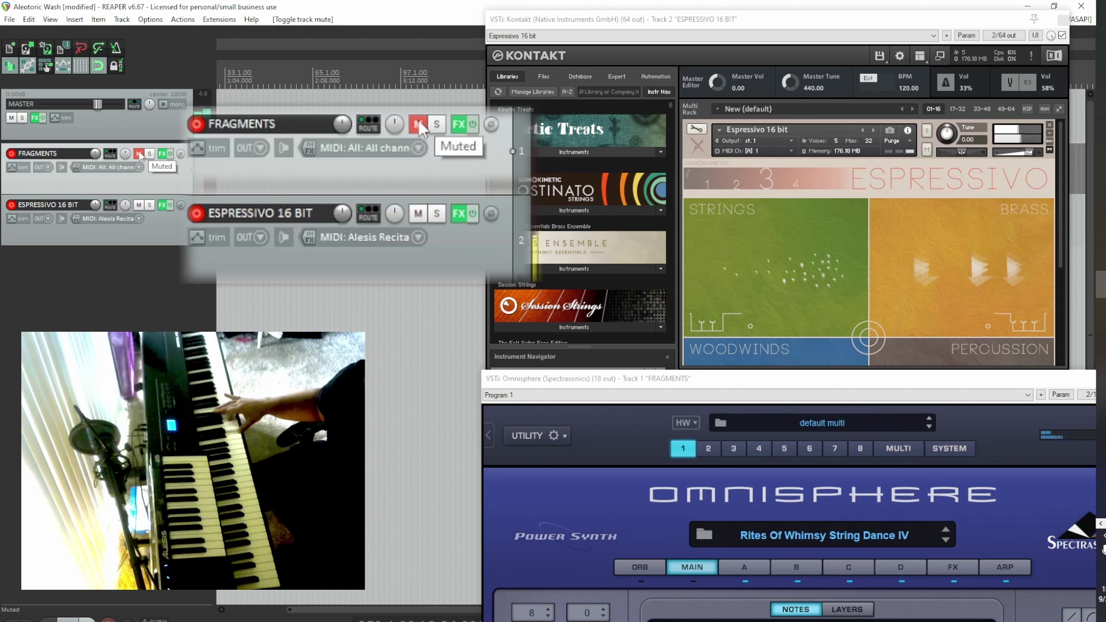
click(139, 154)
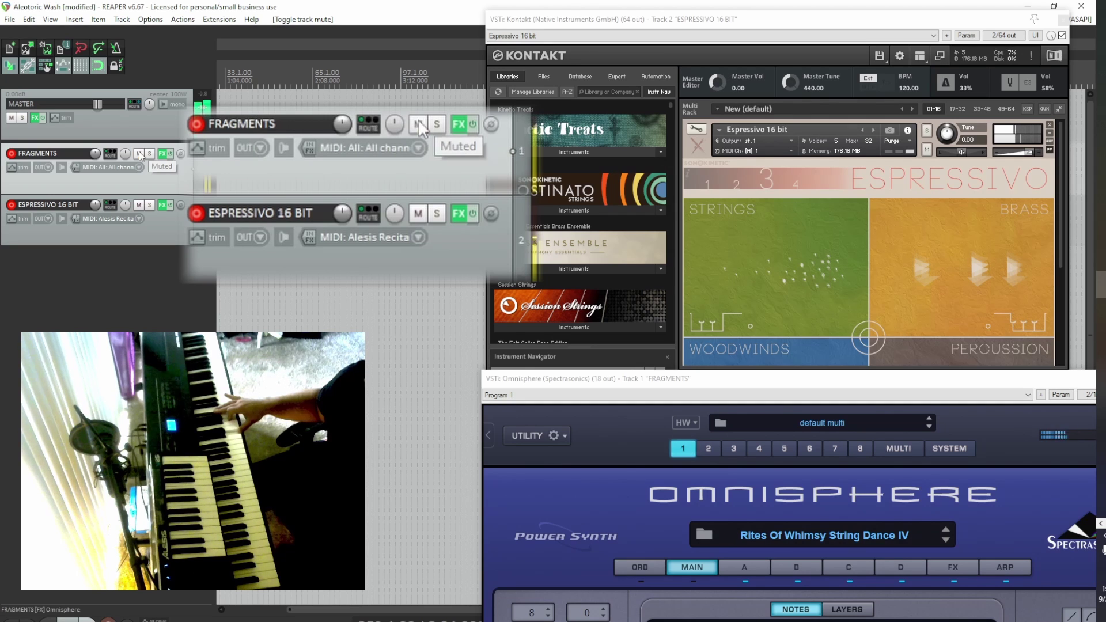
click(138, 206)
click(138, 206)
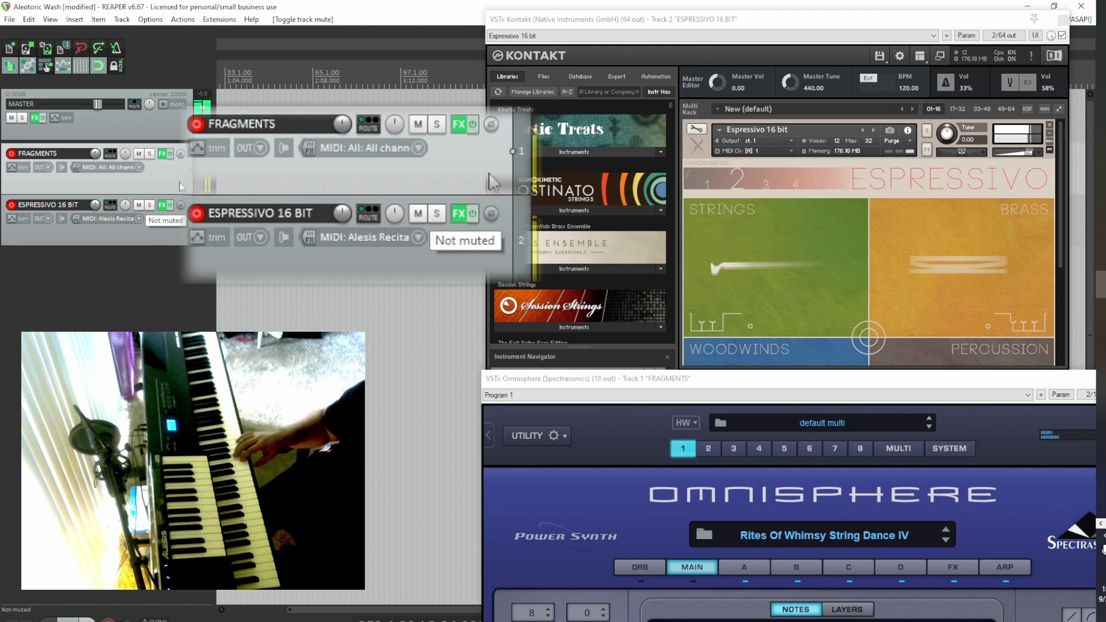
Randomize the Espressivo phrases again and audition each track separately by muting and unmuting the other
click(1037, 184)
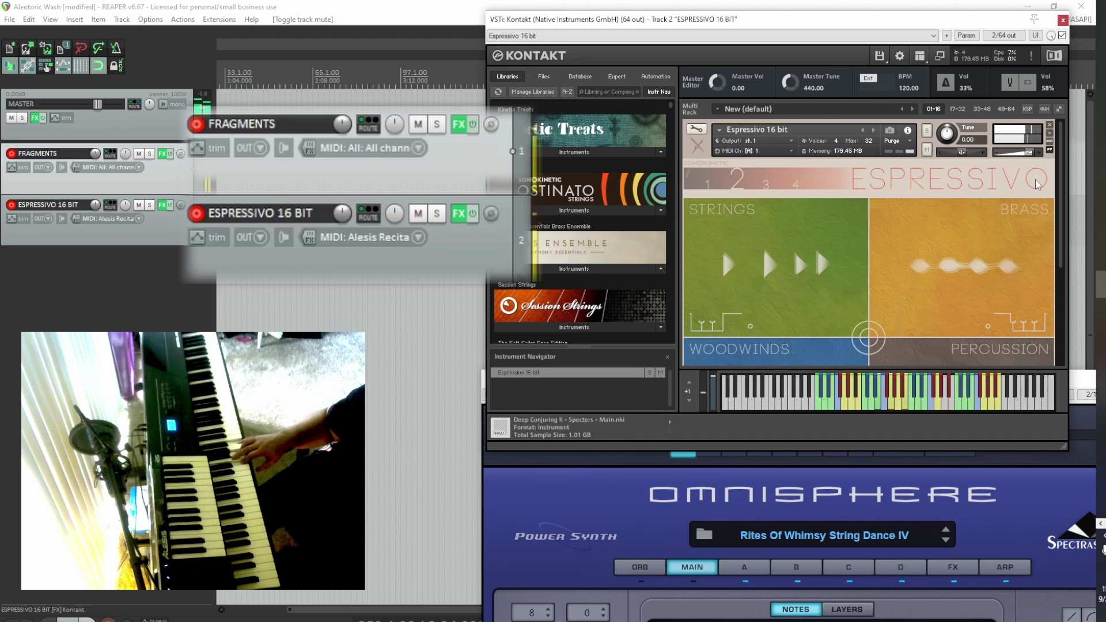
click(140, 155)
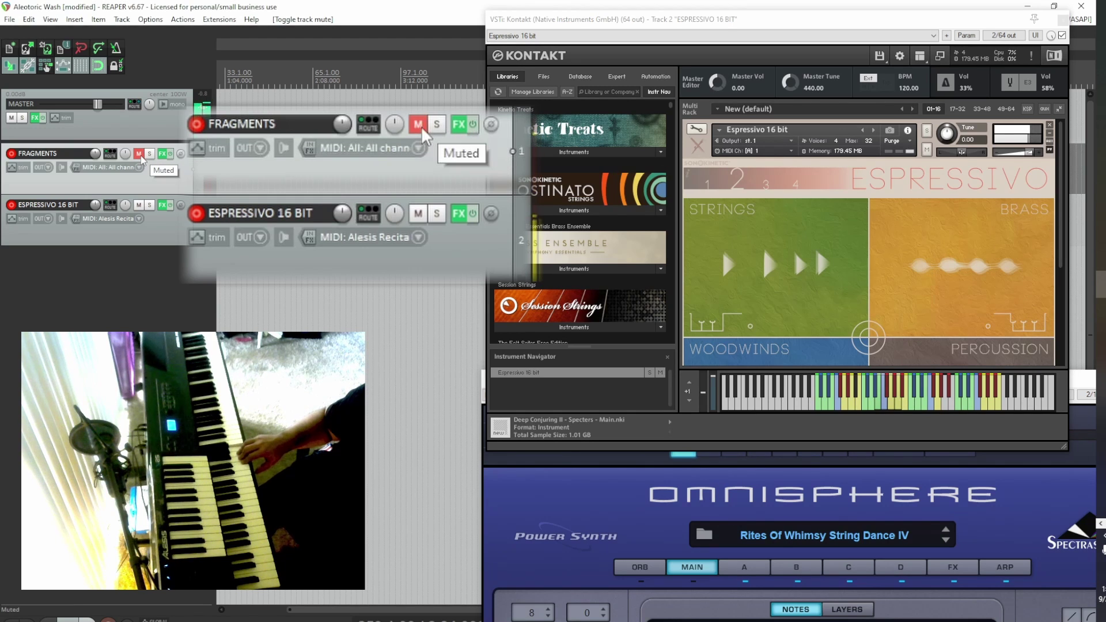
click(140, 155)
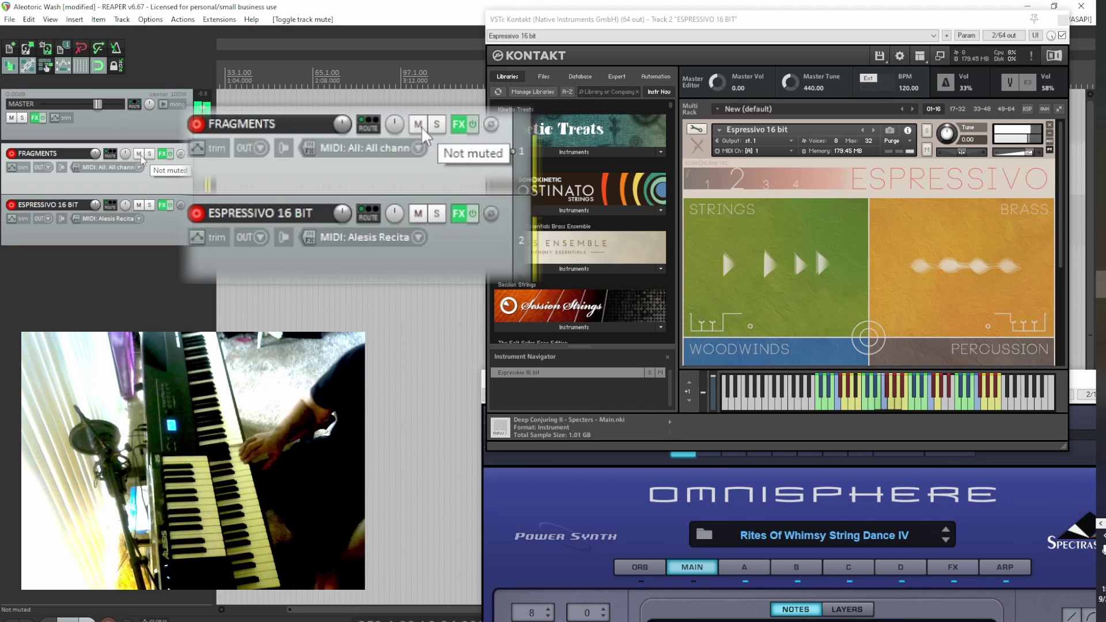
click(140, 155)
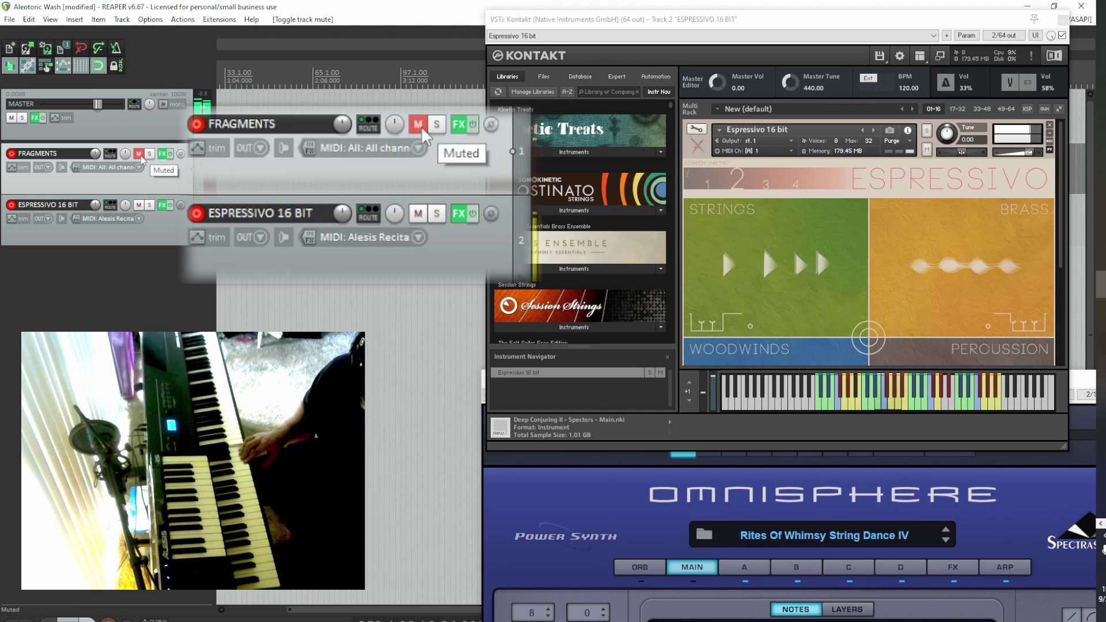
click(140, 154)
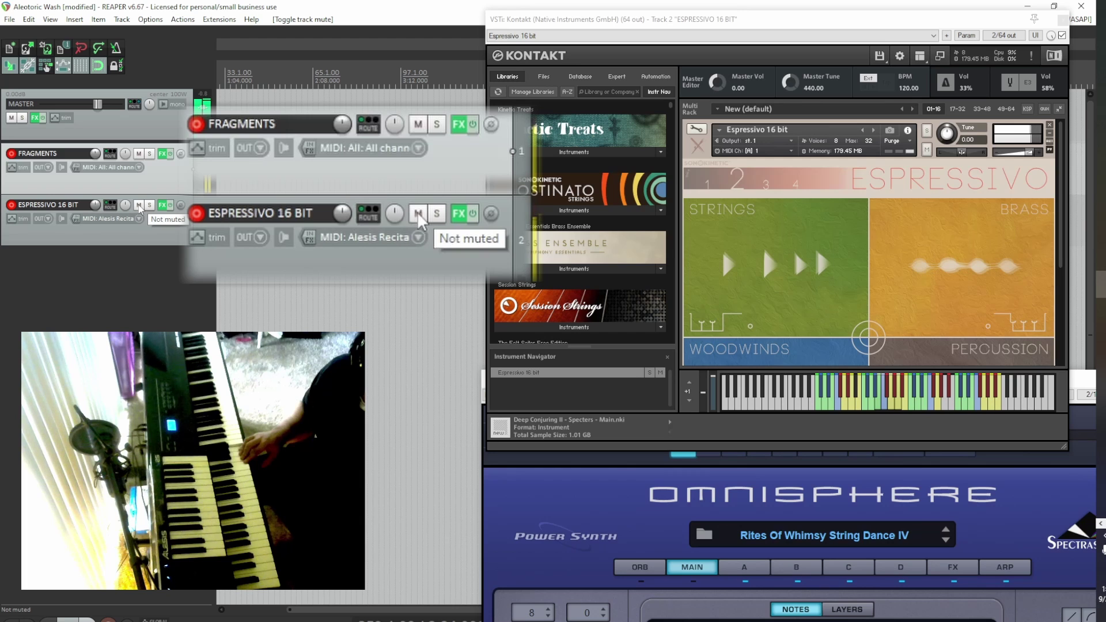
click(139, 206)
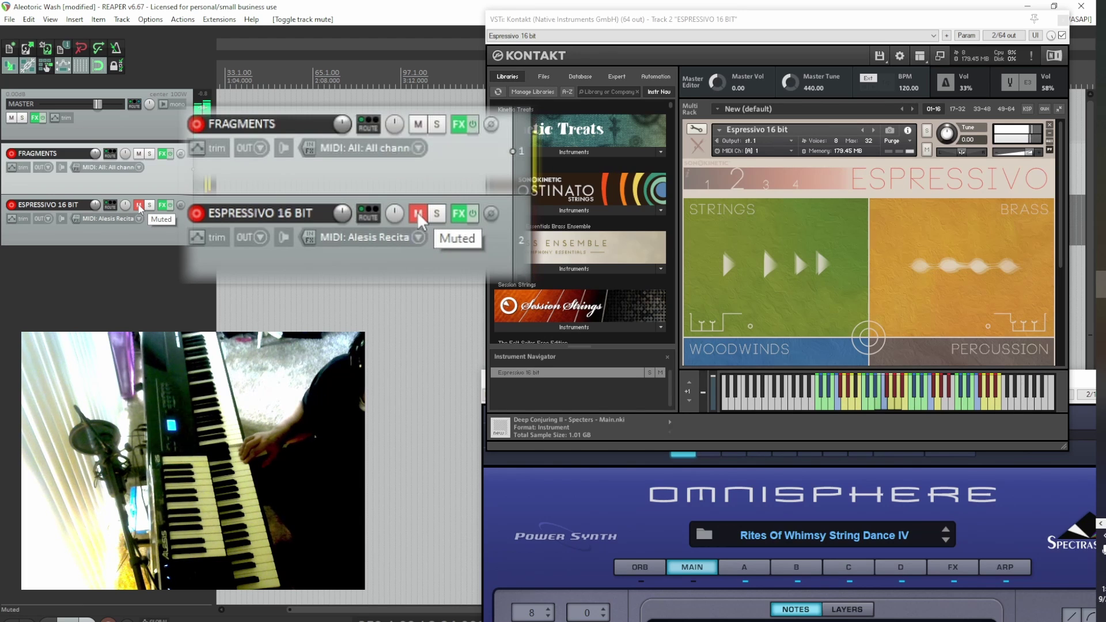
click(139, 206)
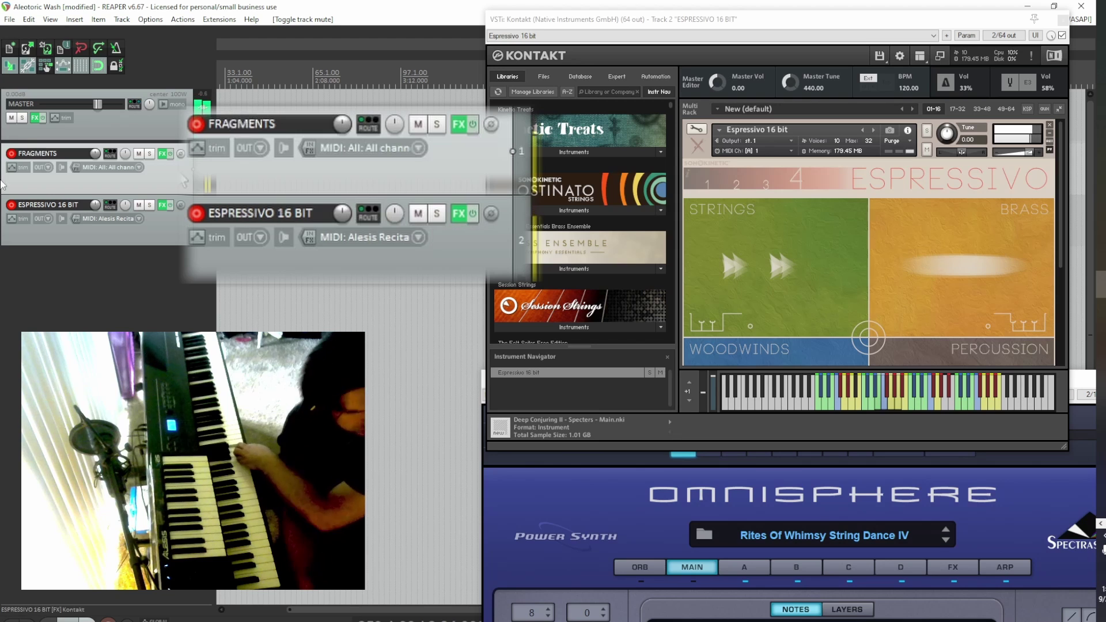
Compare Espressivo phrase 4 with the String Dance IV patch by muting and unmuting FRAGMENTS, followed by ESPRESSIVO 16 BIT
click(416, 121)
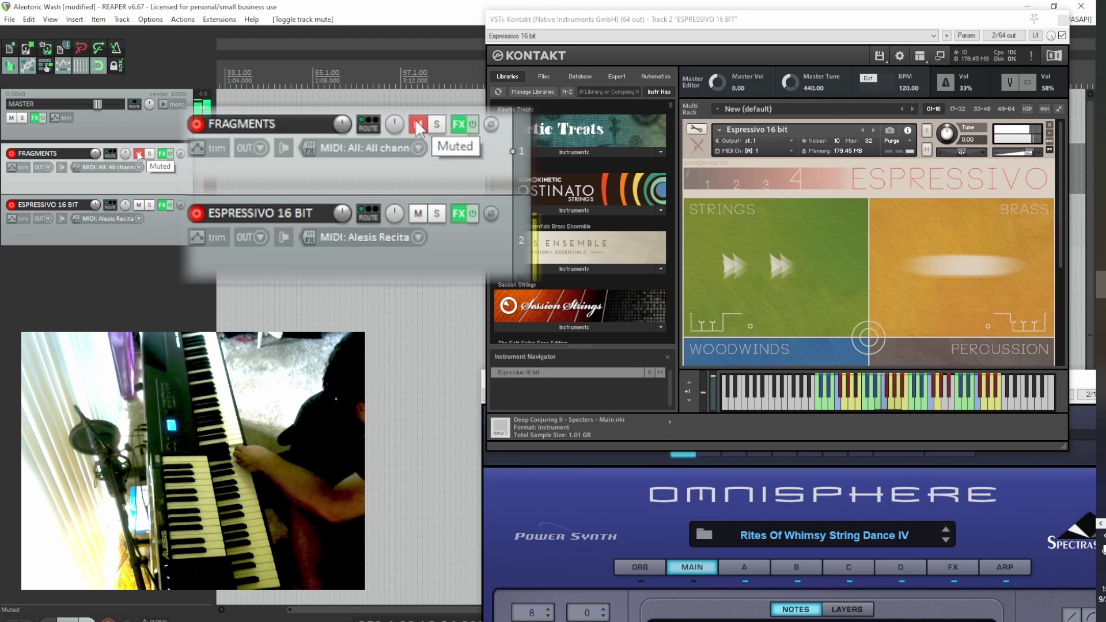
click(139, 154)
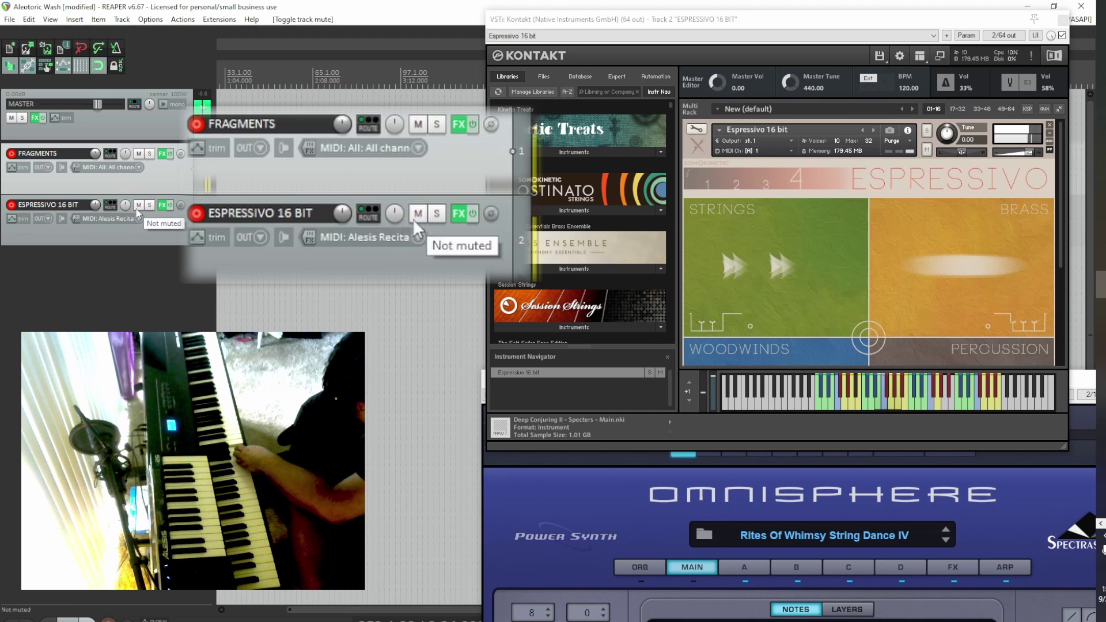
click(138, 205)
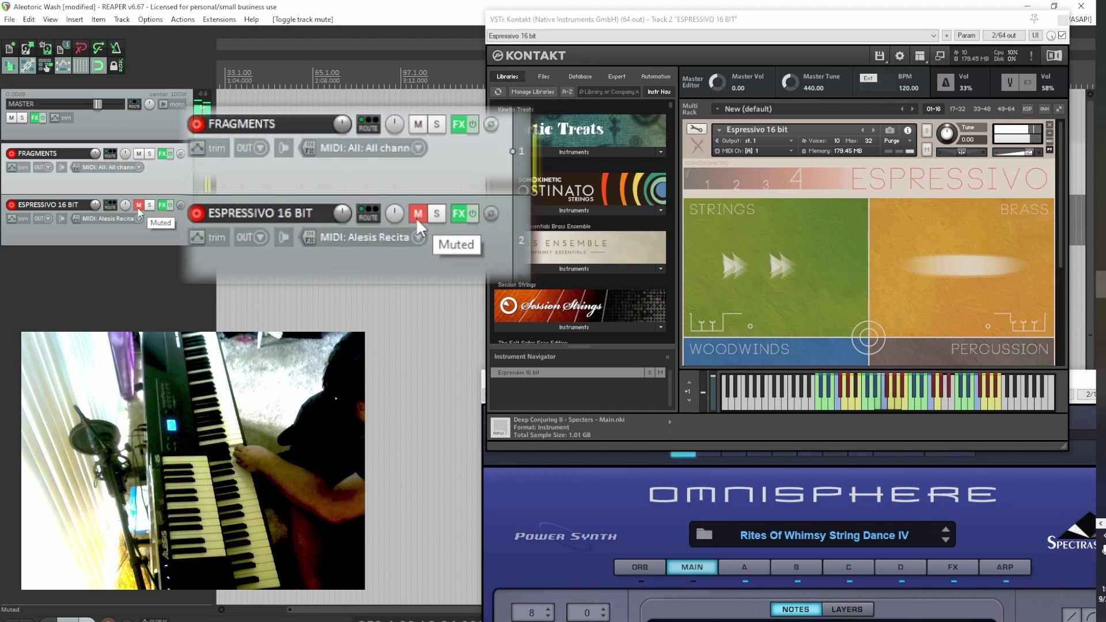
click(139, 208)
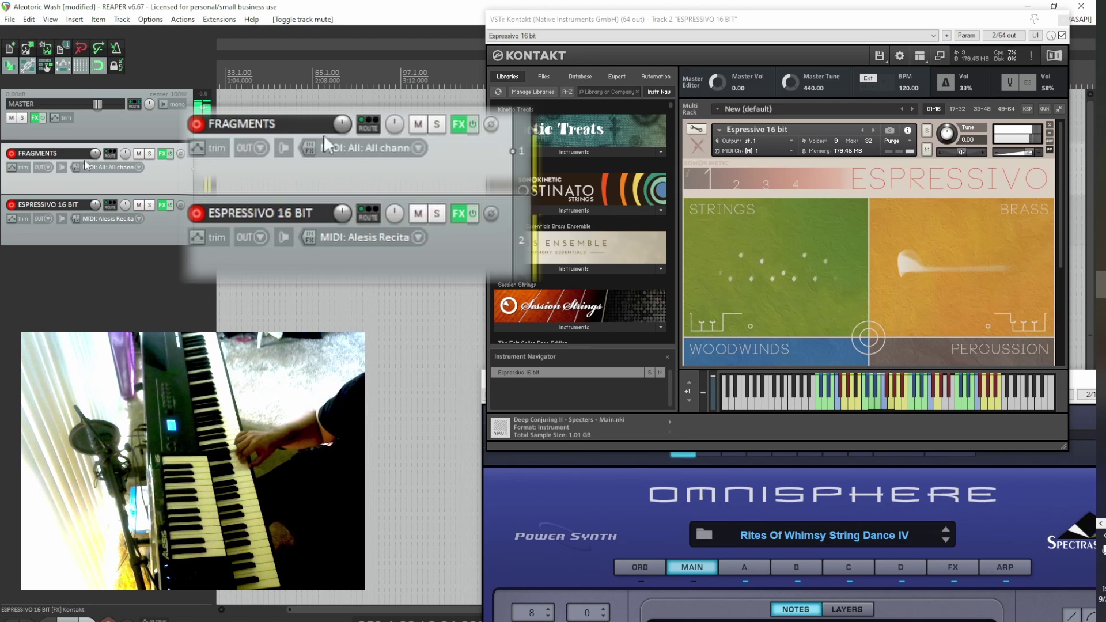
Audition Espressivo phrase 1 and the String Dance IV patch separately by muting and unmuting the opposite track
click(139, 154)
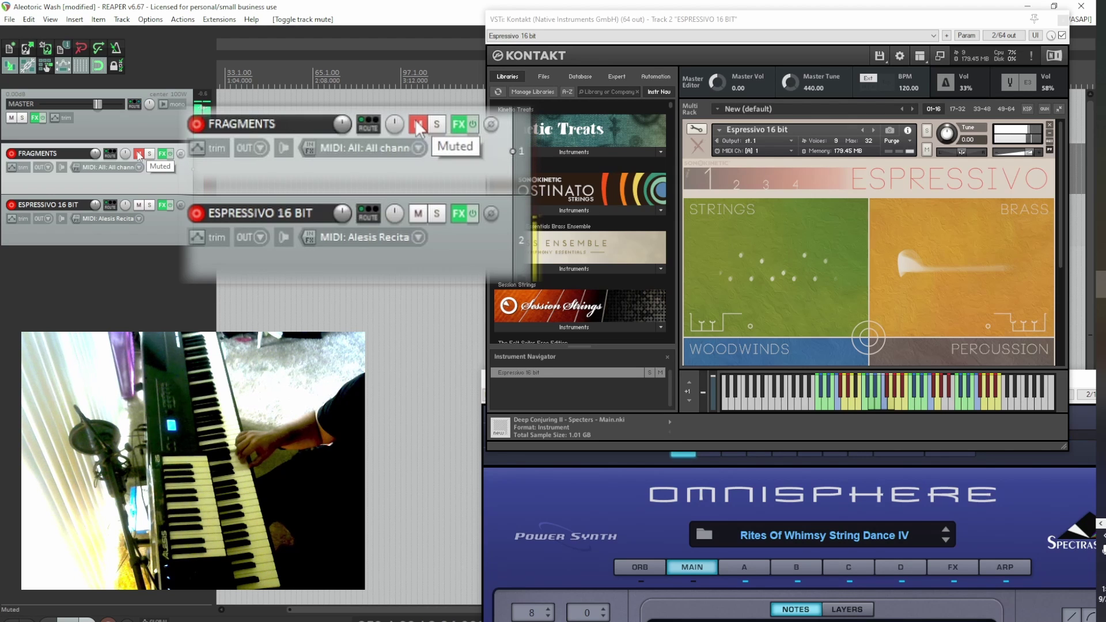
click(139, 154)
click(139, 206)
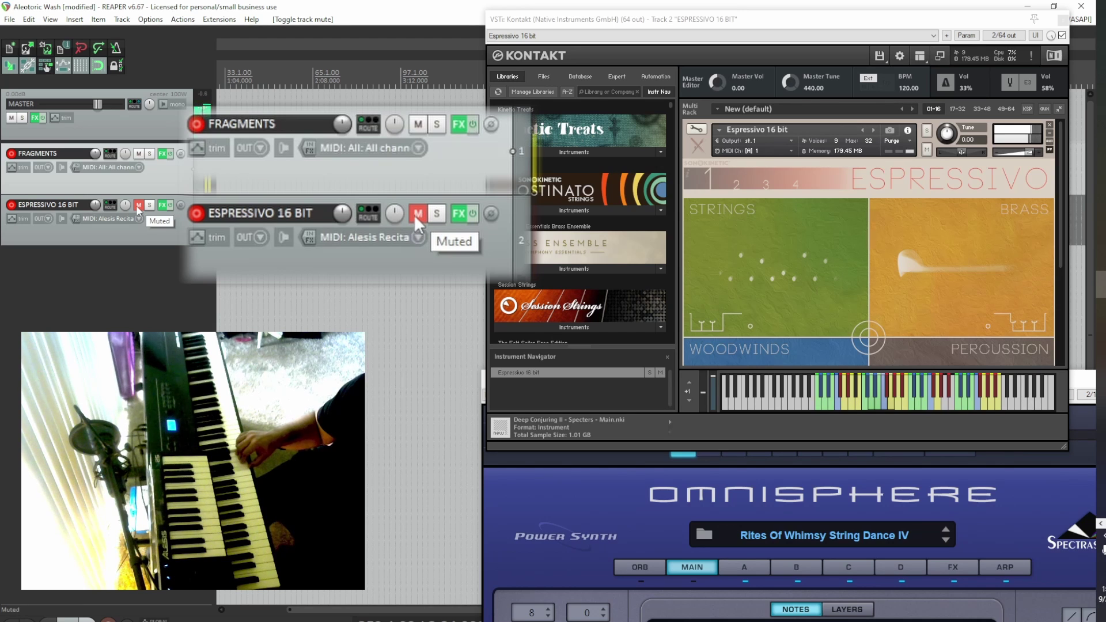
click(138, 207)
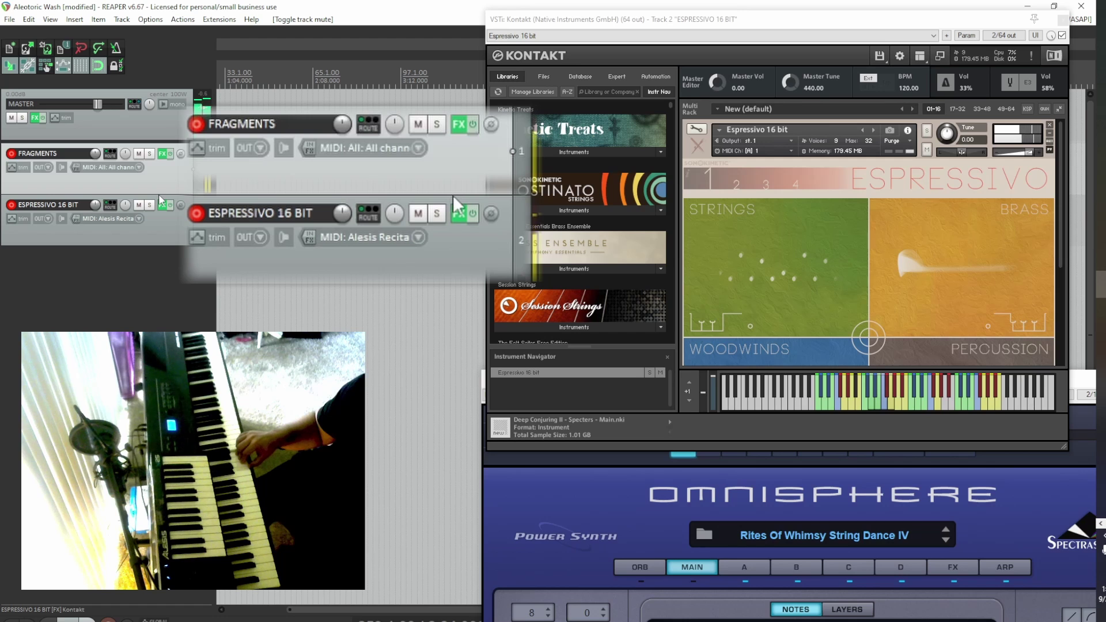
Load the Omnisphere patch Rites Of Whimsy String Dance V and audition it and Espressivo phrase 2 separately using the track mutes
click(950, 538)
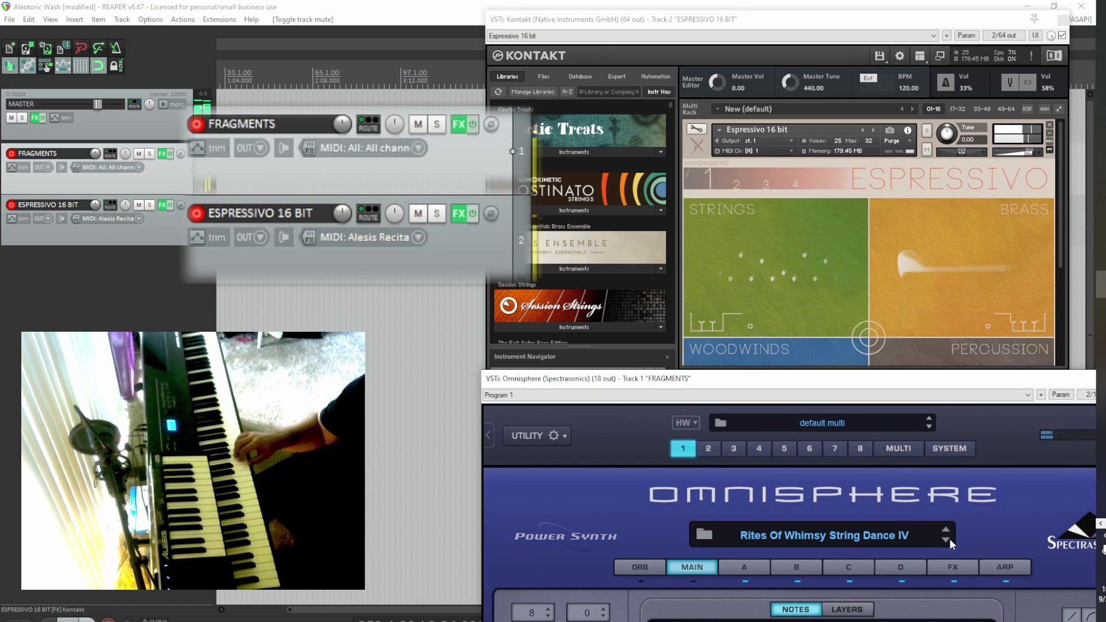
click(950, 538)
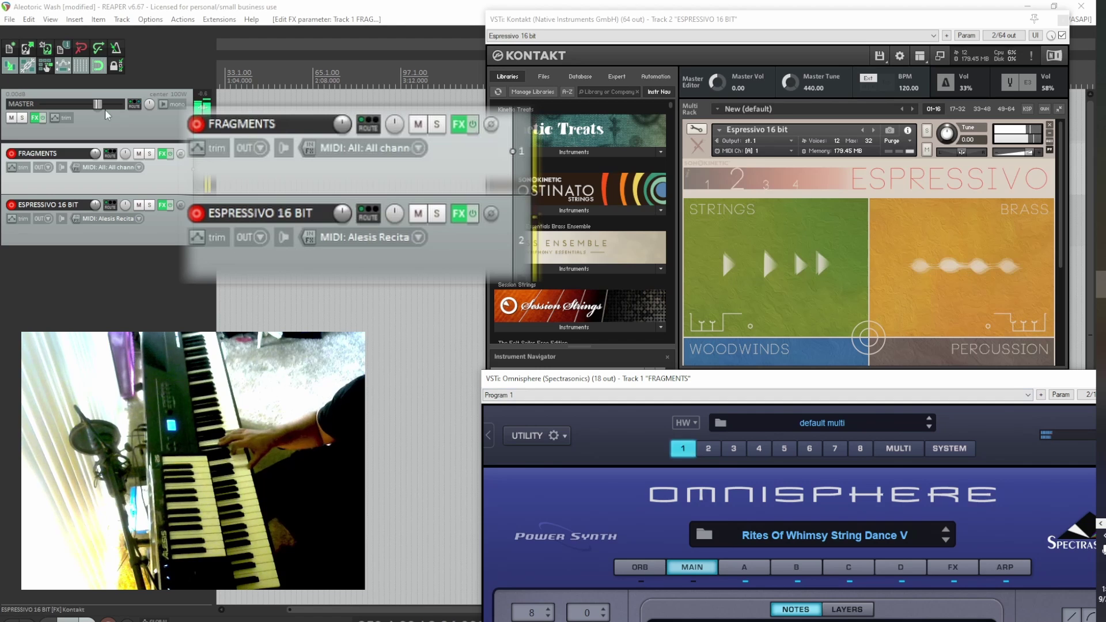
click(138, 154)
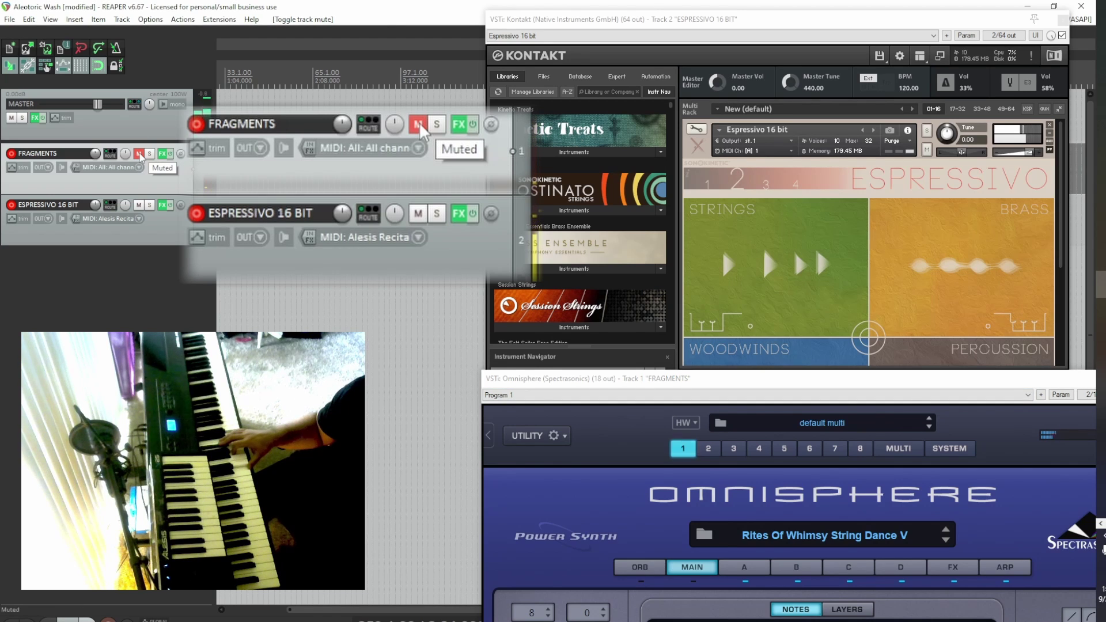
click(139, 154)
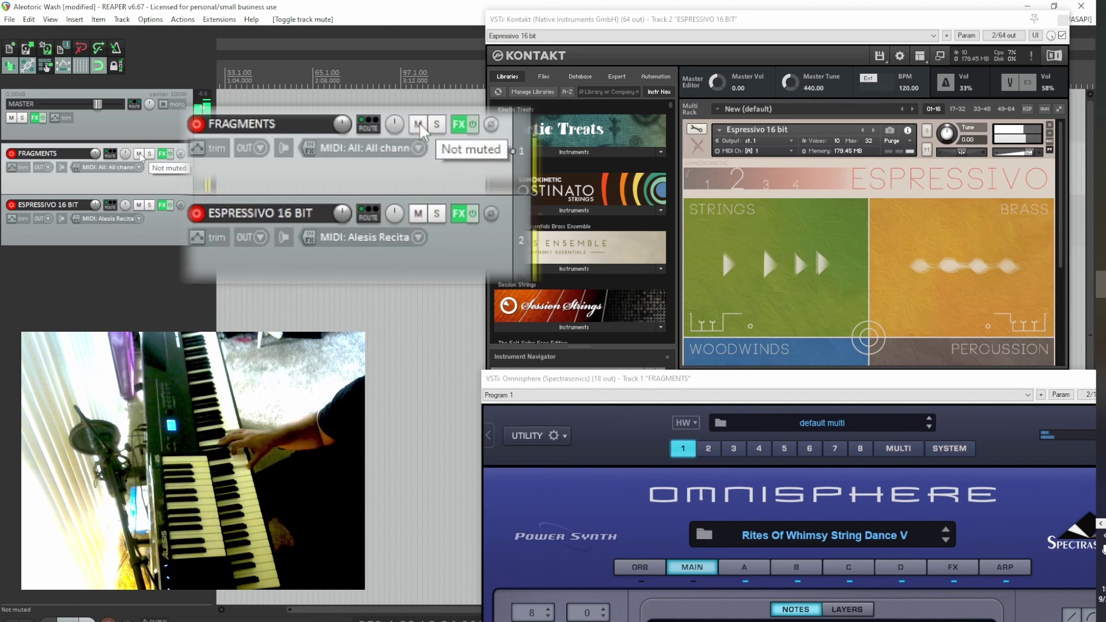
click(140, 208)
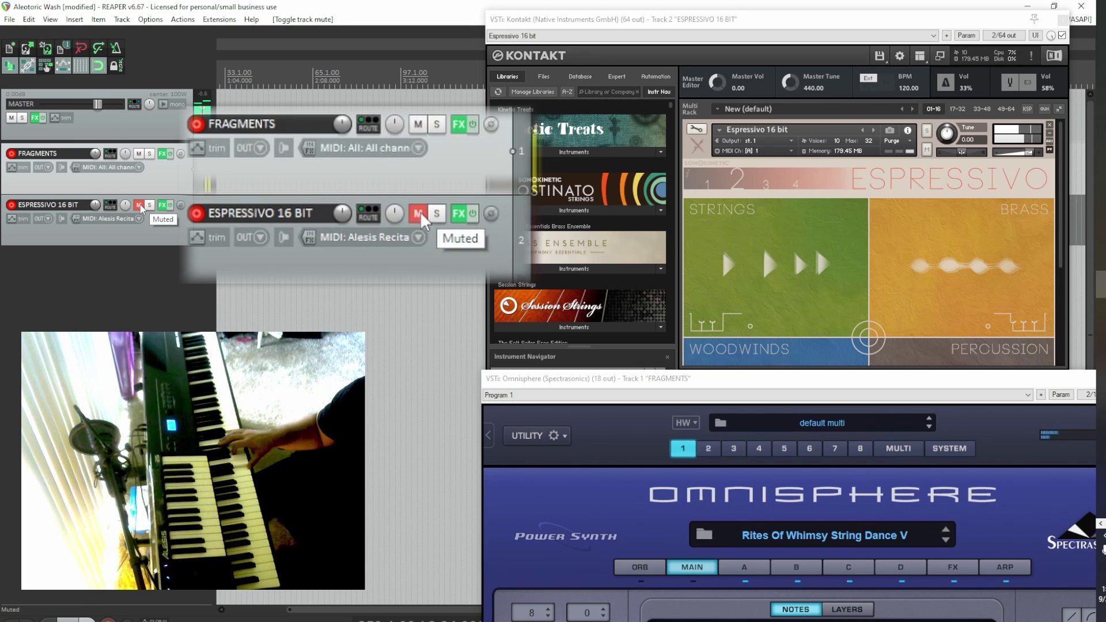
click(140, 208)
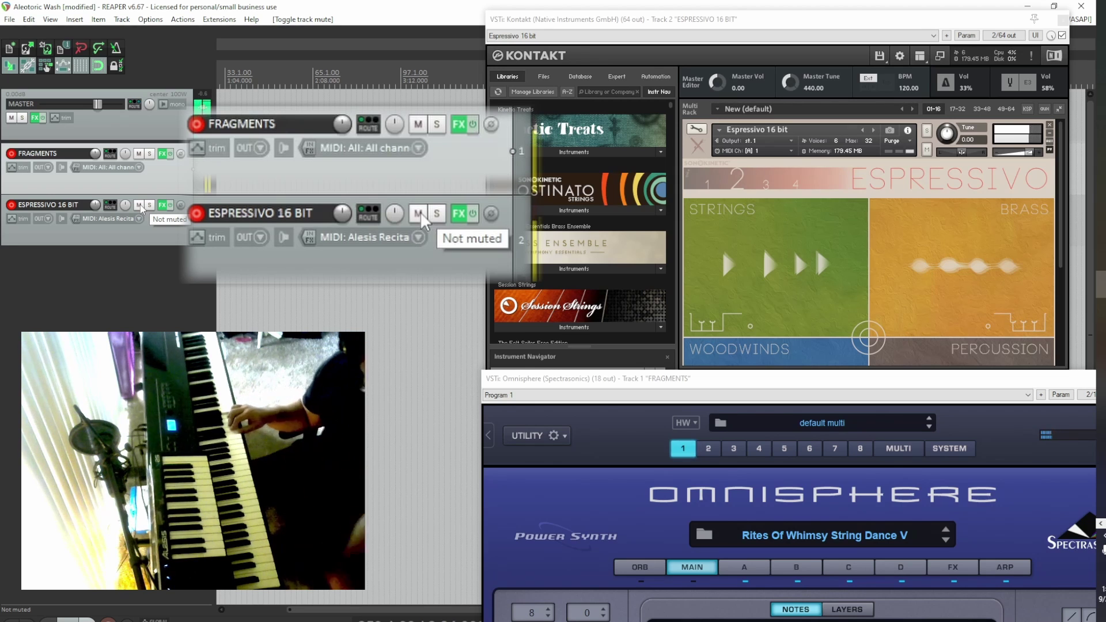
Isolate Espressivo phrase 2 and the String Dance V patch once more, muting and unmuting FRAGMENTS and ESPRESSIVO 16 BIT in turn
click(139, 154)
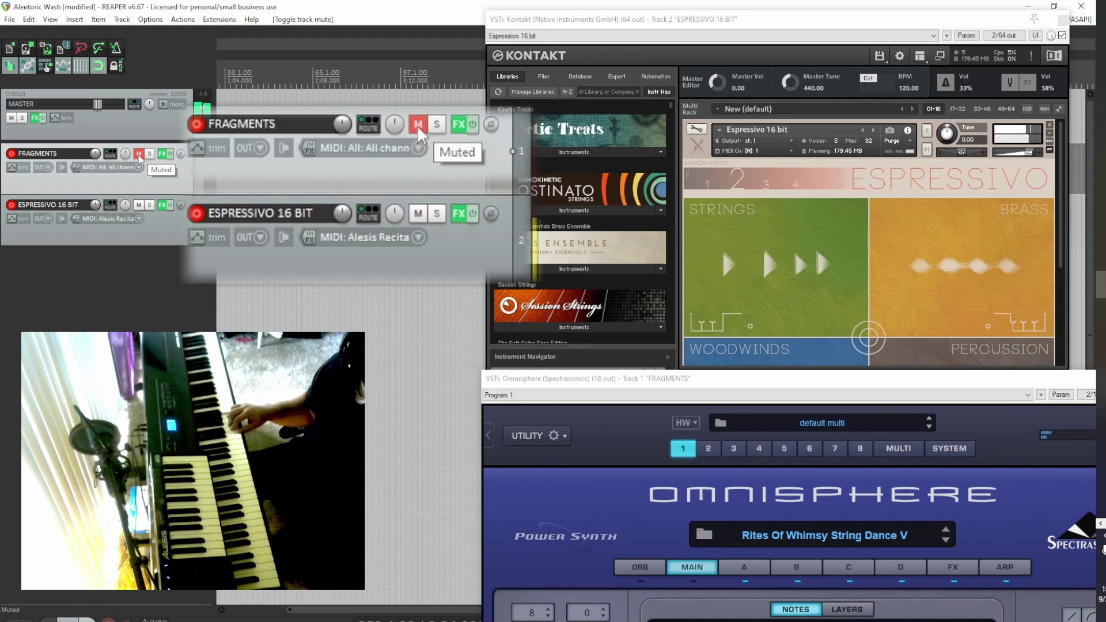
click(139, 155)
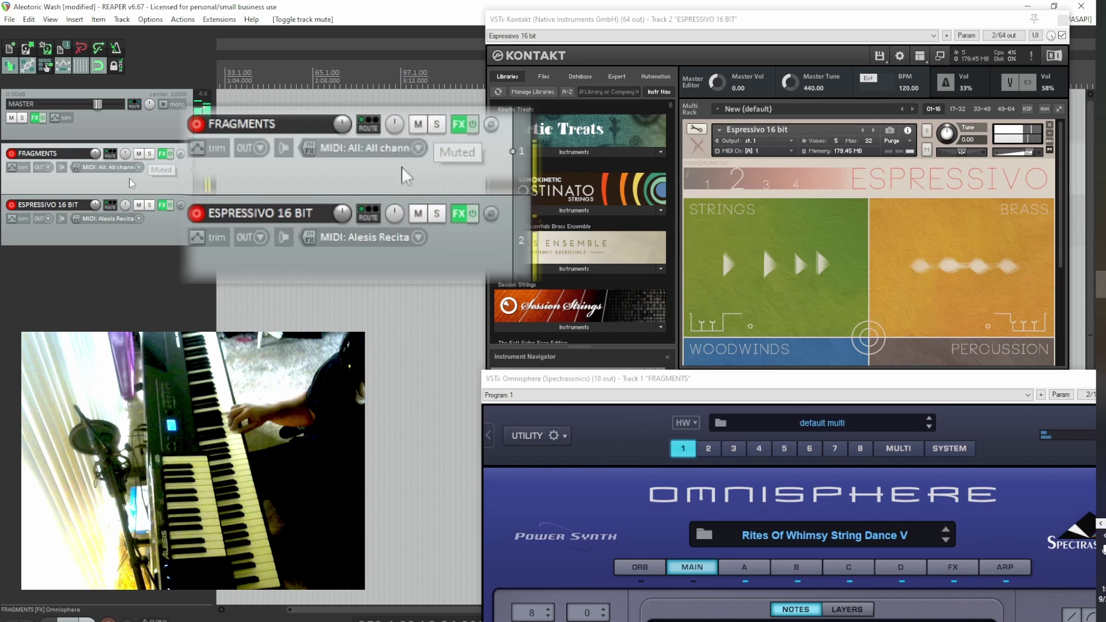
click(139, 206)
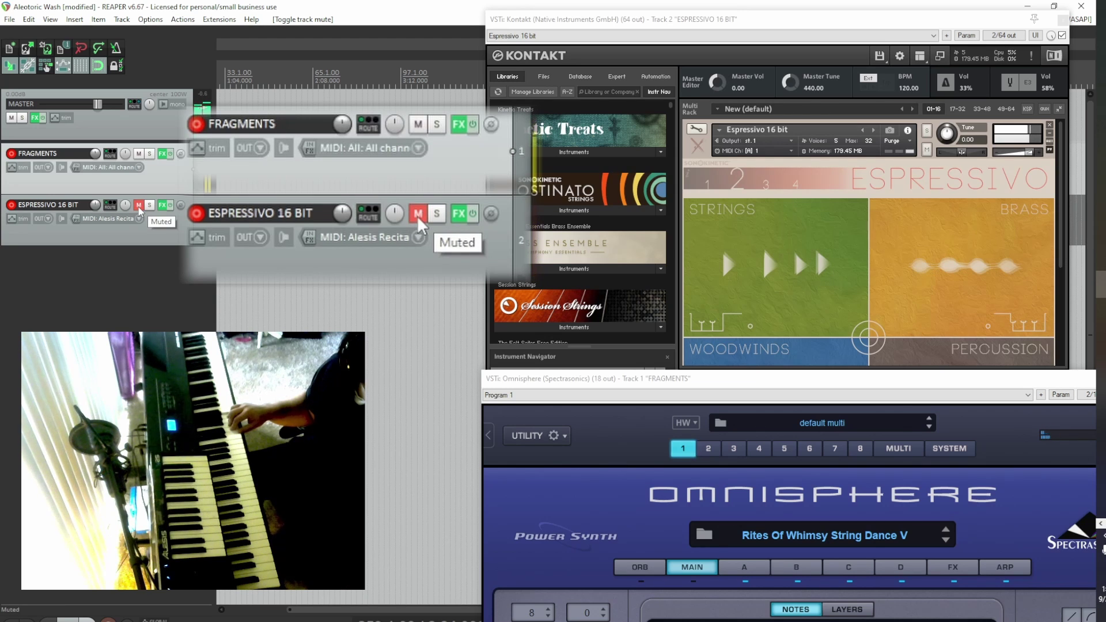
click(139, 205)
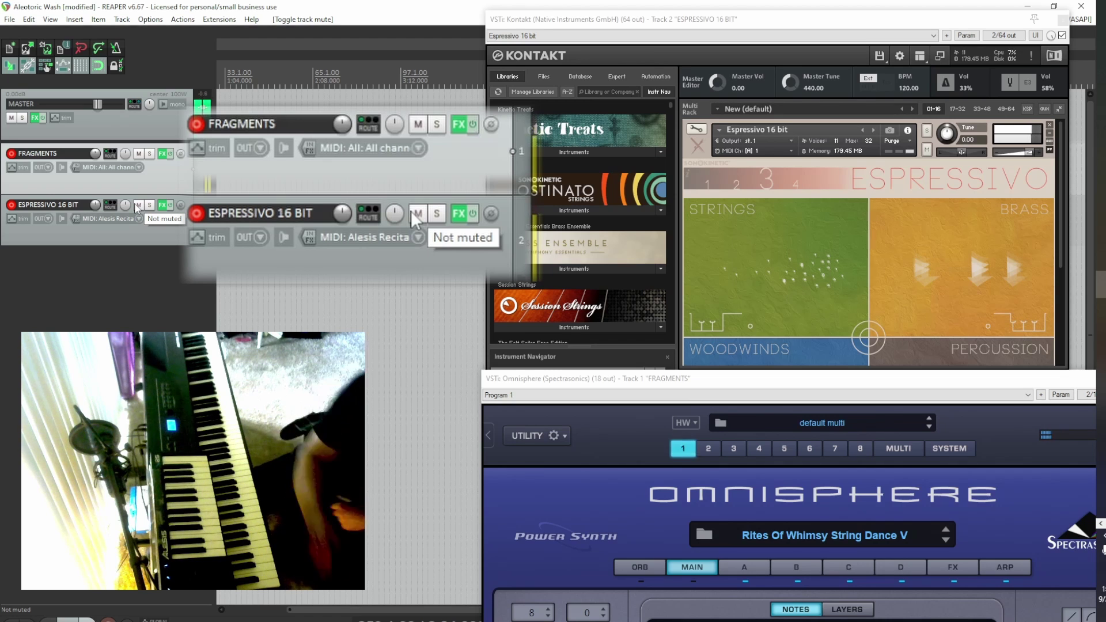
Audition Espressivo phrase 3 and the String Dance V patch separately by muting and unmuting each track
click(139, 154)
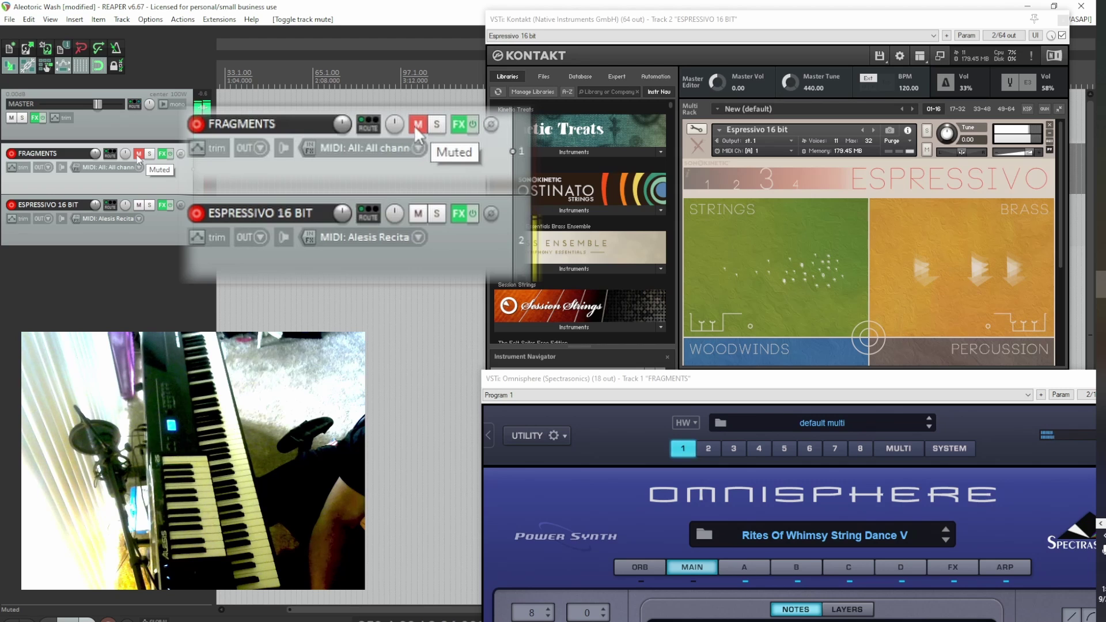
click(139, 154)
click(139, 205)
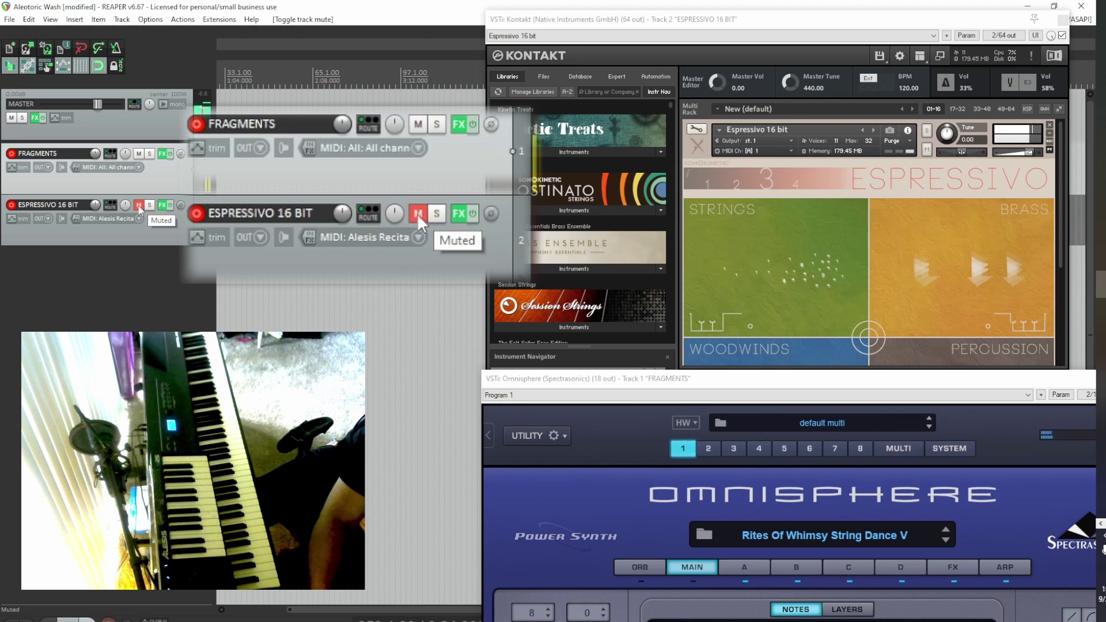
click(139, 206)
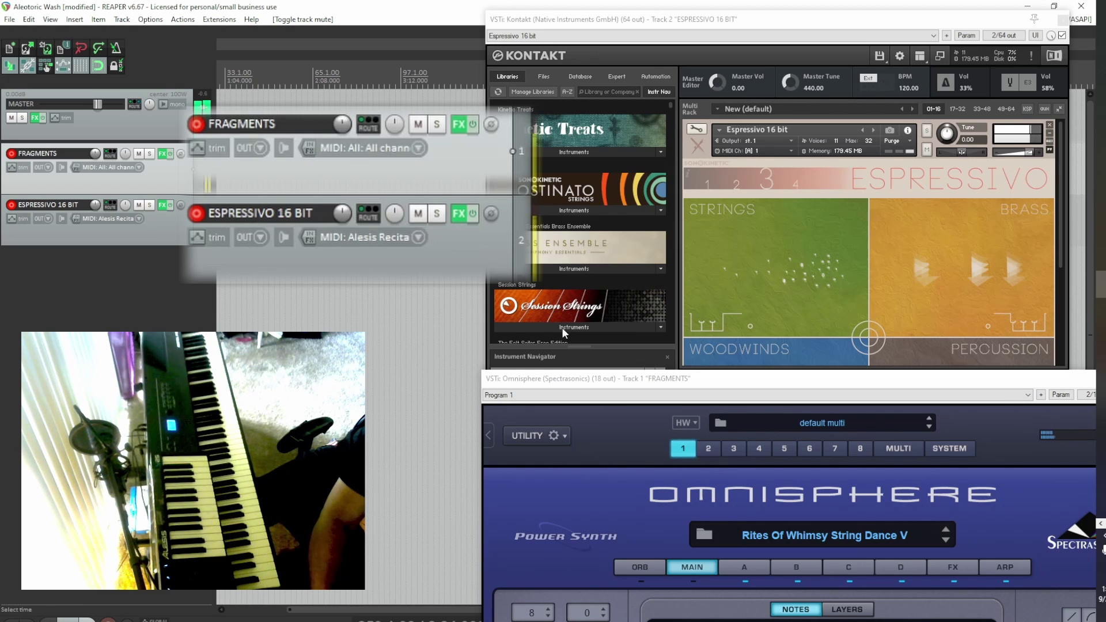
Load the Omnisphere patch Rites Of Whimsy String Dance VI and randomize the Espressivo phrases
click(945, 538)
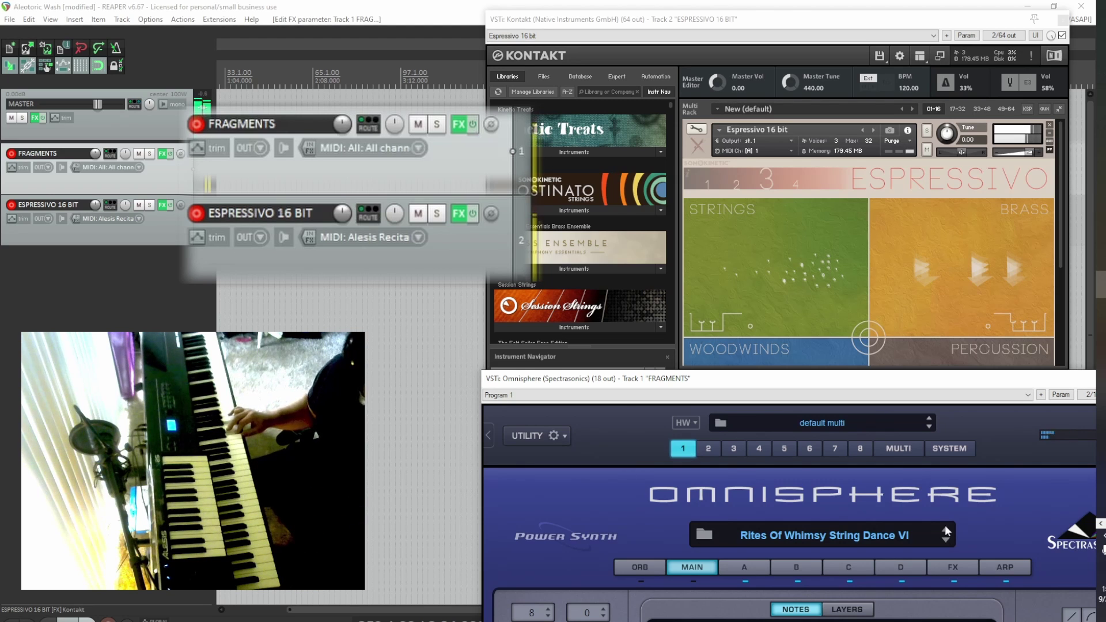
click(1037, 193)
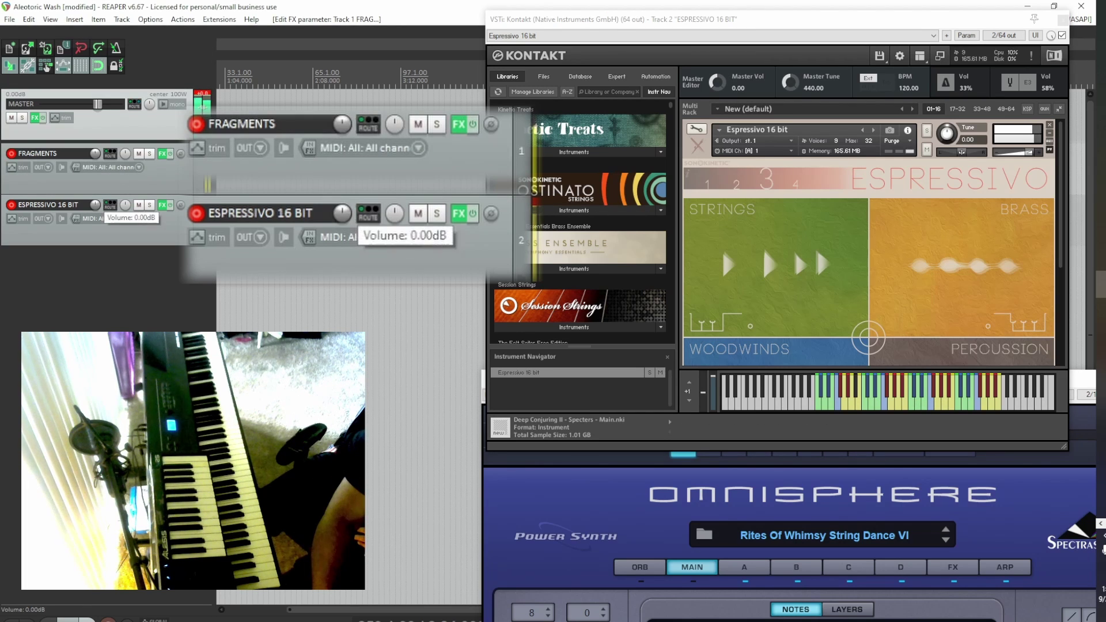
Lower the ESPRESSIVO 16 BIT track volume to about -2.65 dB, checking each track alone by muting the other
drag(95, 205, 95, 207)
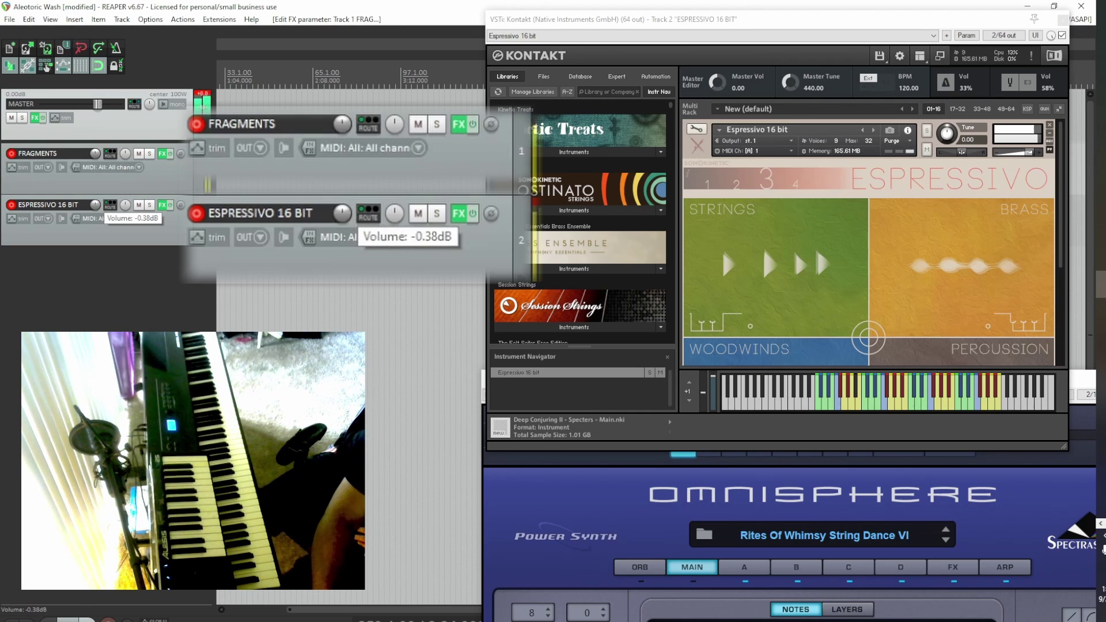
click(140, 154)
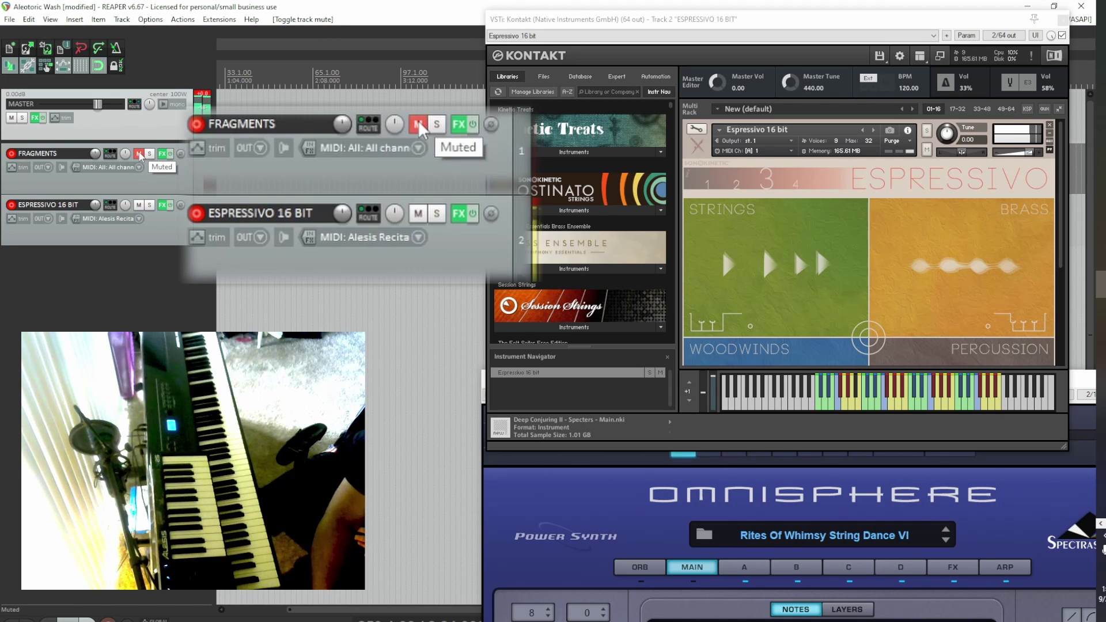
click(140, 154)
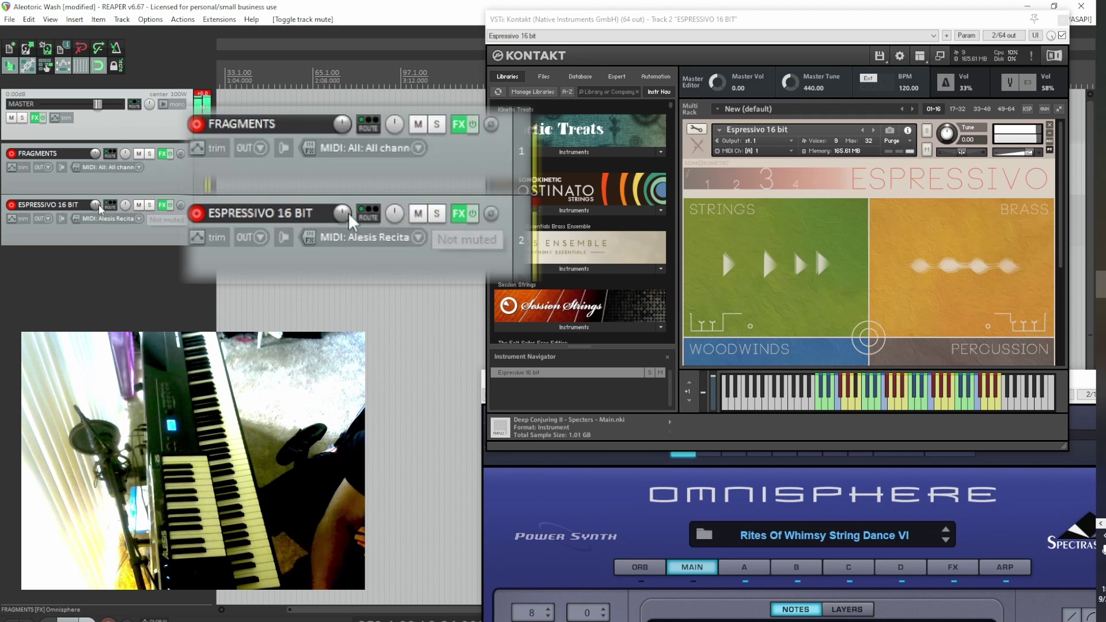
drag(95, 205, 95, 206)
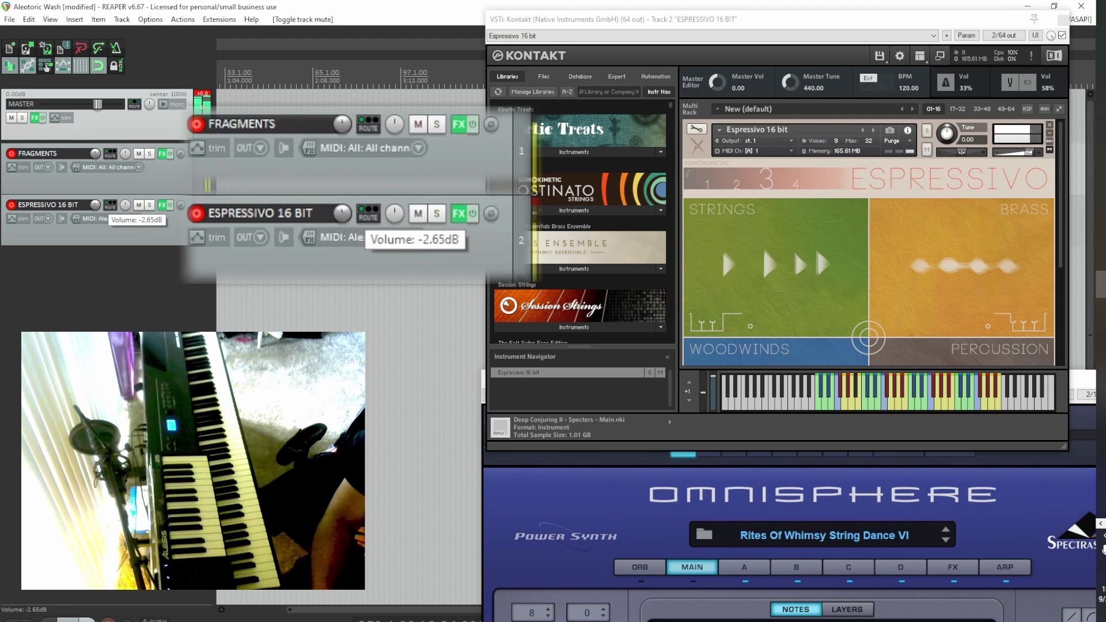
click(138, 205)
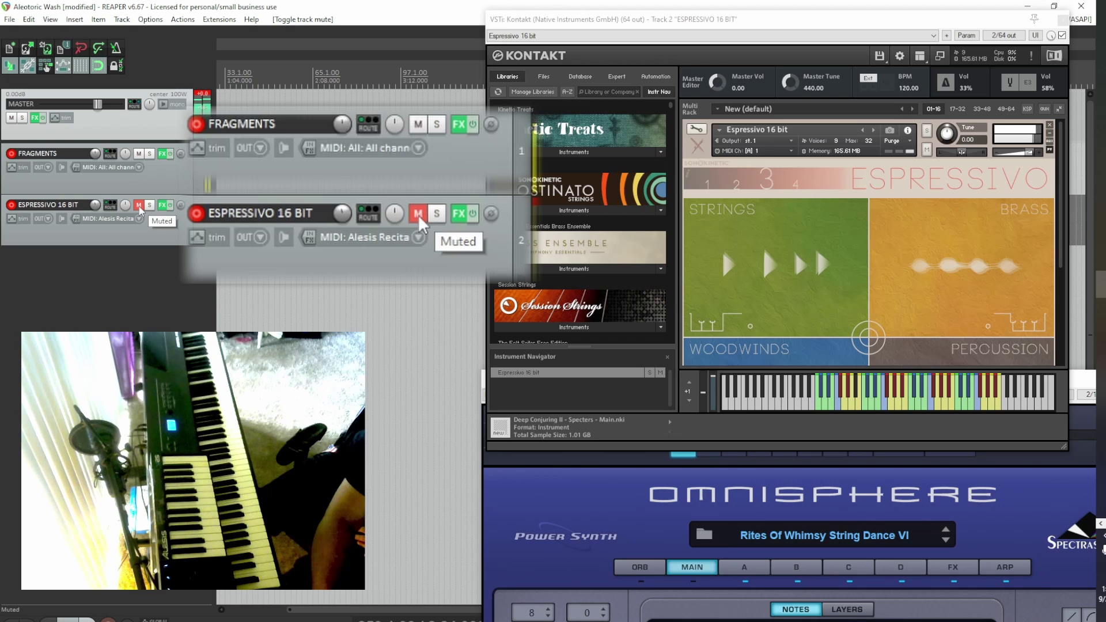
click(140, 204)
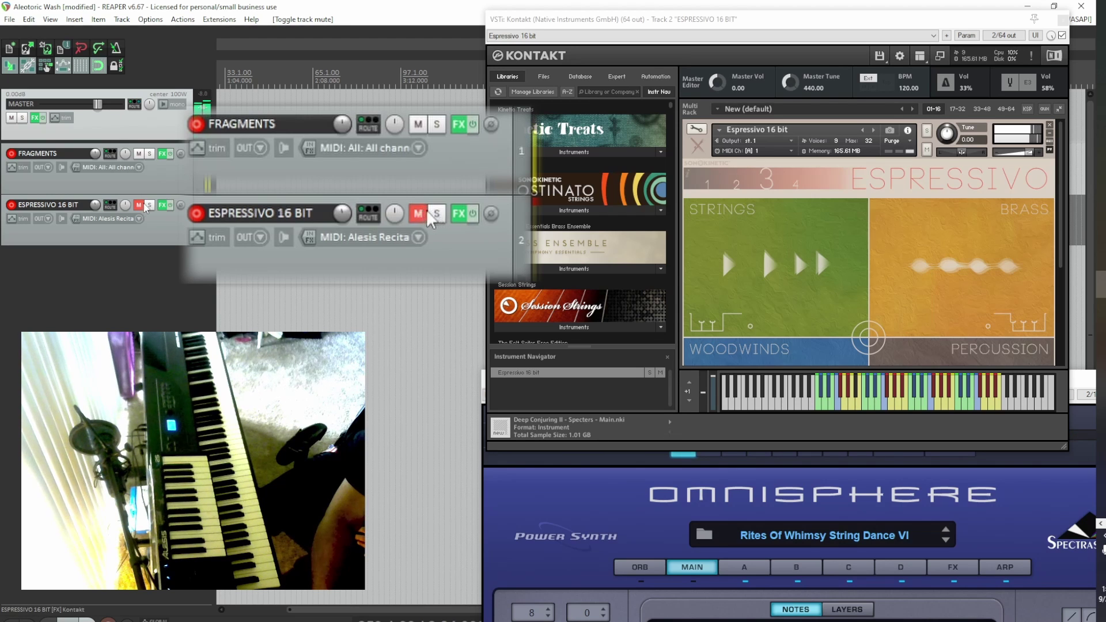